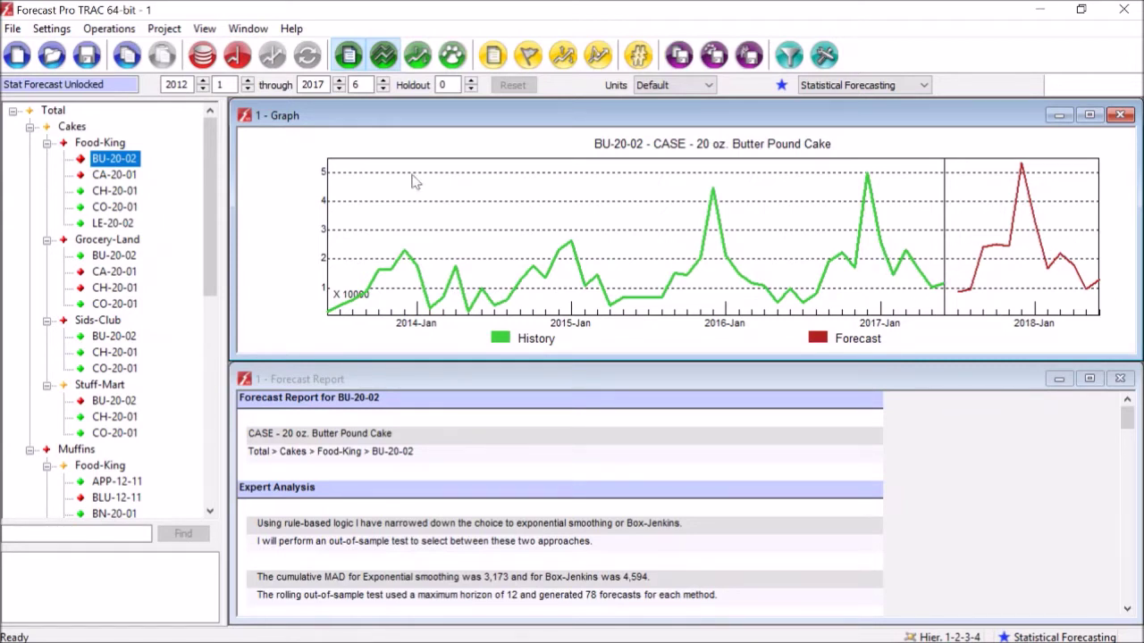
- Browse BU-20-02's Model and Exponential Smoothing options, then dismiss the menu without changing anything
right_click(117, 159)
mouse_move(172, 200)
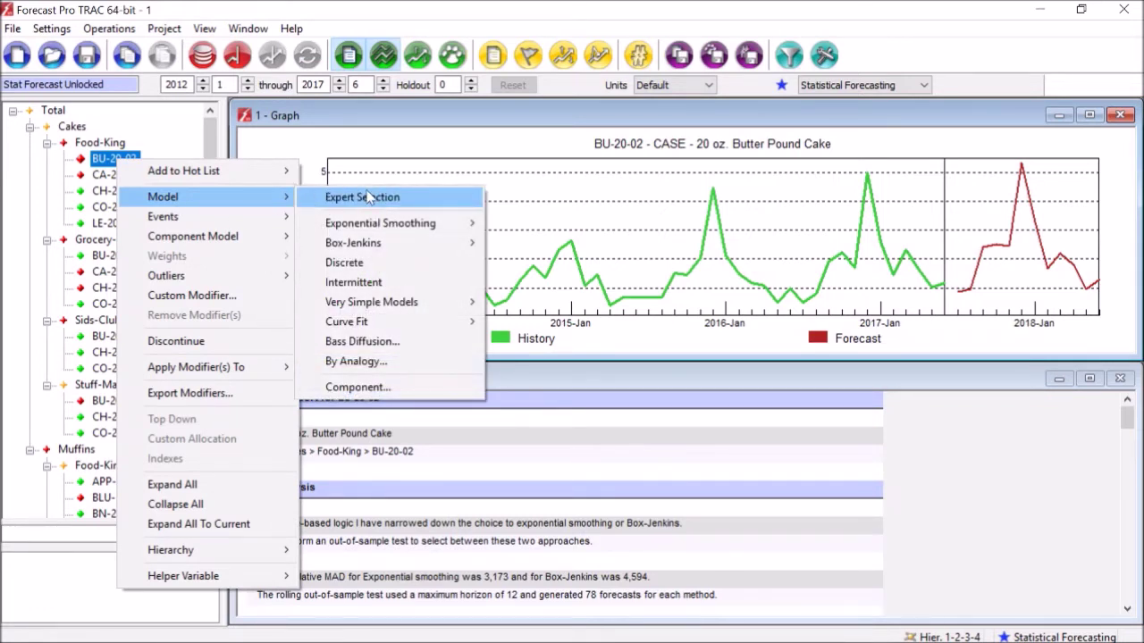
mouse_move(369, 228)
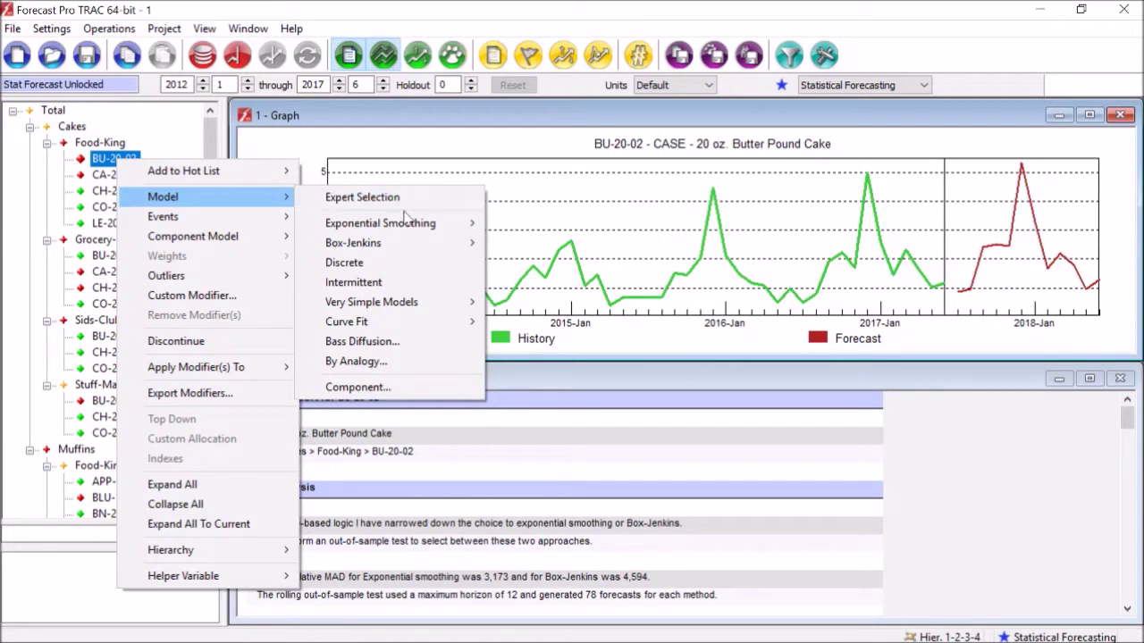
left_click(1127, 610)
left_click(1126, 610)
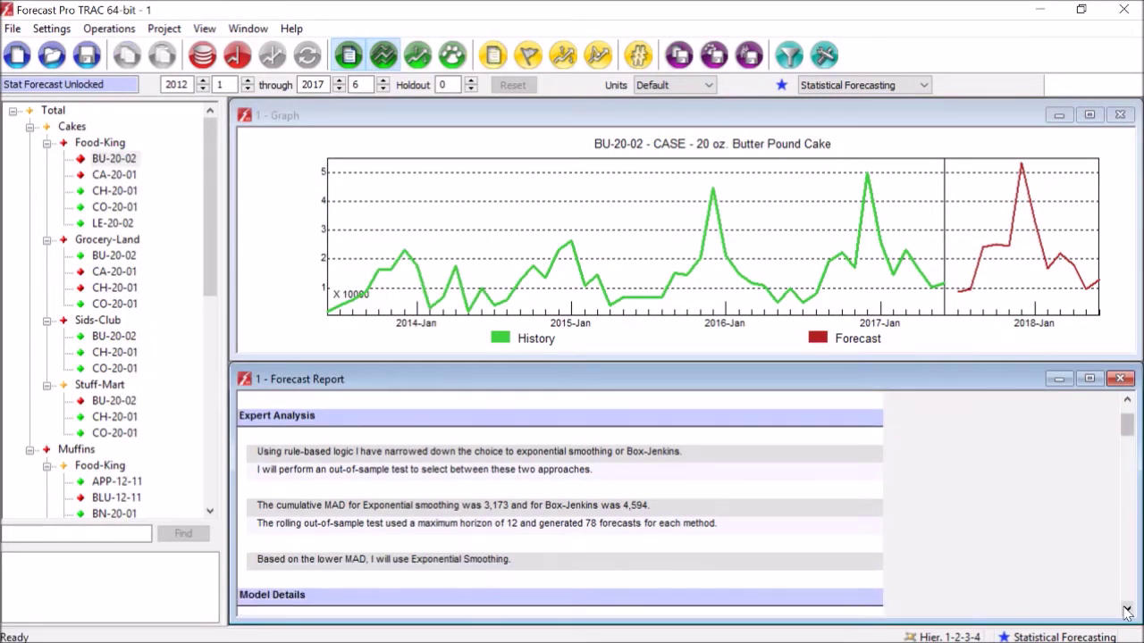
- Scroll the Forecast Report down to BU-20-02's Model Details, showing Multiplicative Winters
left_click(1126, 610)
left_click(1126, 611)
left_click(1126, 610)
left_click(1127, 610)
left_click(1127, 610)
left_click(1126, 610)
left_click(1127, 610)
left_click(1127, 610)
left_click(1127, 611)
left_click(1127, 610)
left_click(1127, 610)
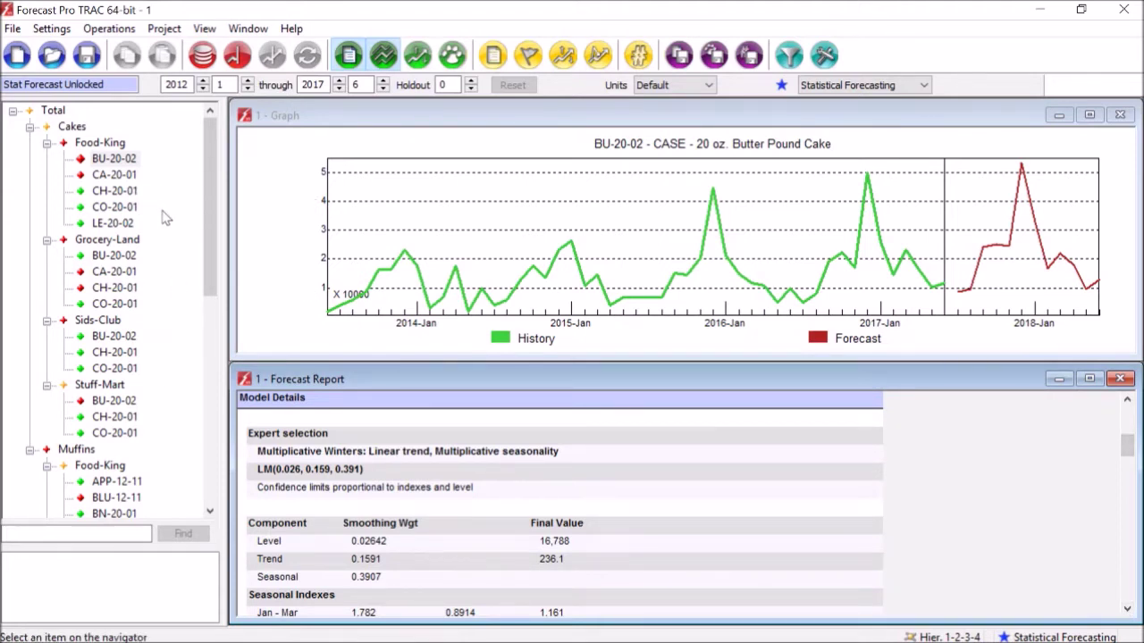
- Compare the Total, Cakes, Food-King, BU-20-02 and Grocery-Land forecasts
left_click(56, 111)
left_click(64, 127)
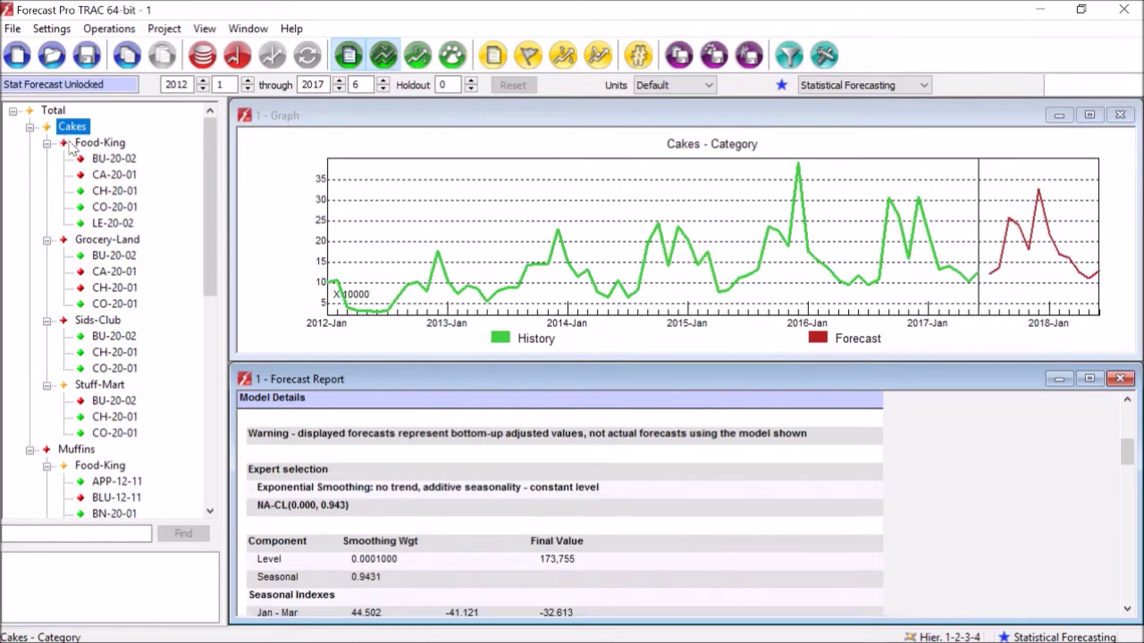
left_click(90, 143)
left_click(111, 159)
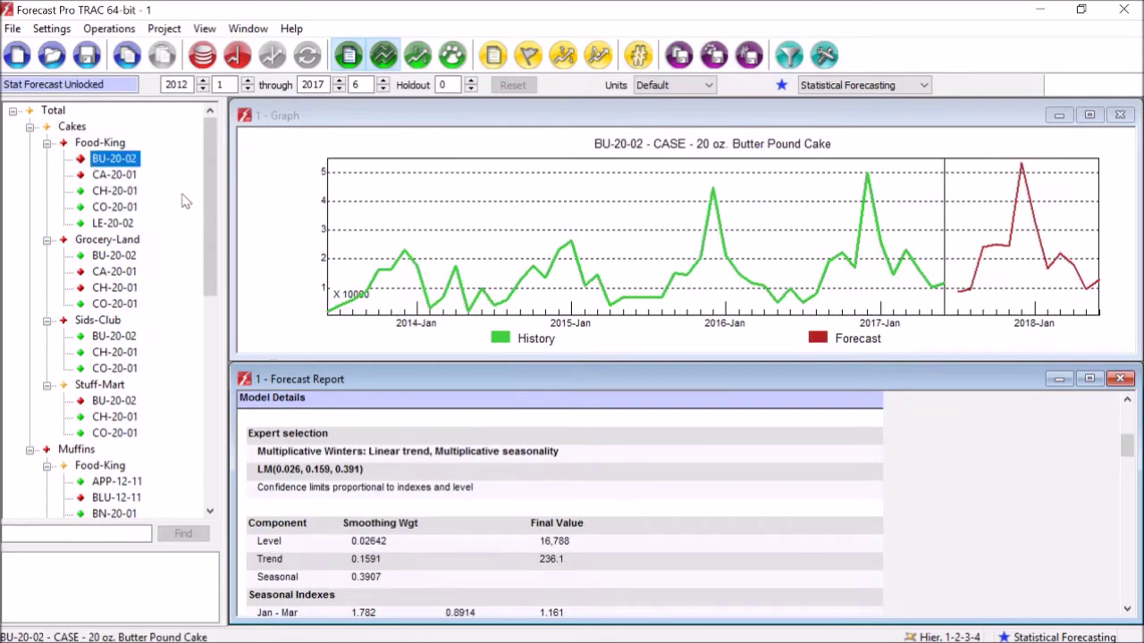
left_click(100, 144)
left_click(112, 241)
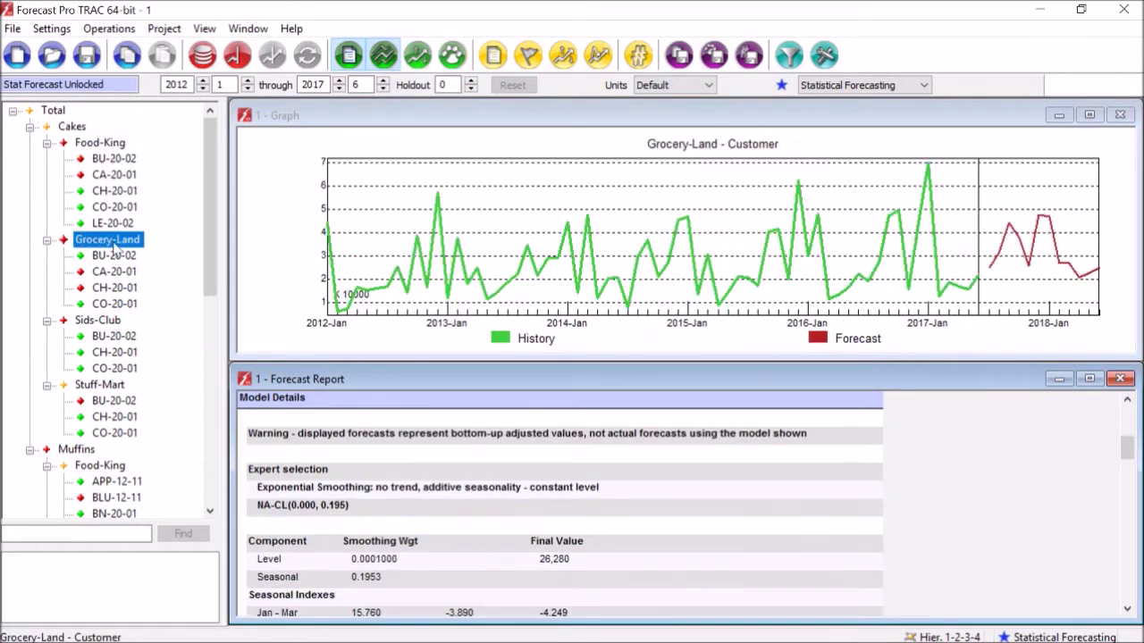
- Move through Cakes, Muffins, Food-King and BU-20-02 to the CA-20-01 Carrot Layer Cake forecast
left_click(72, 128)
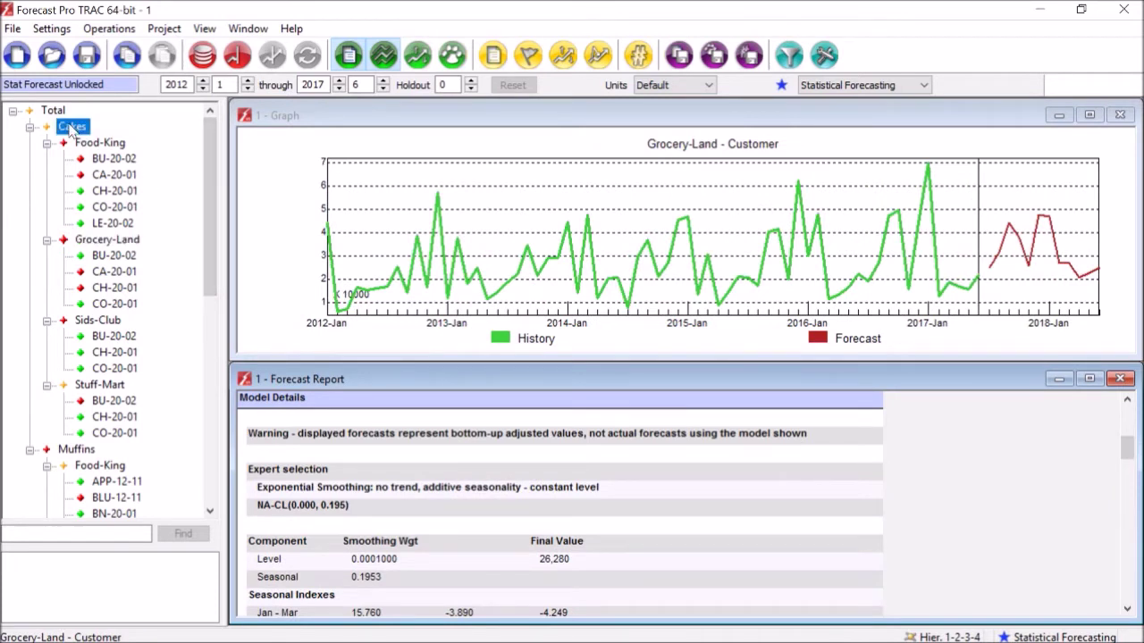
left_click(76, 450)
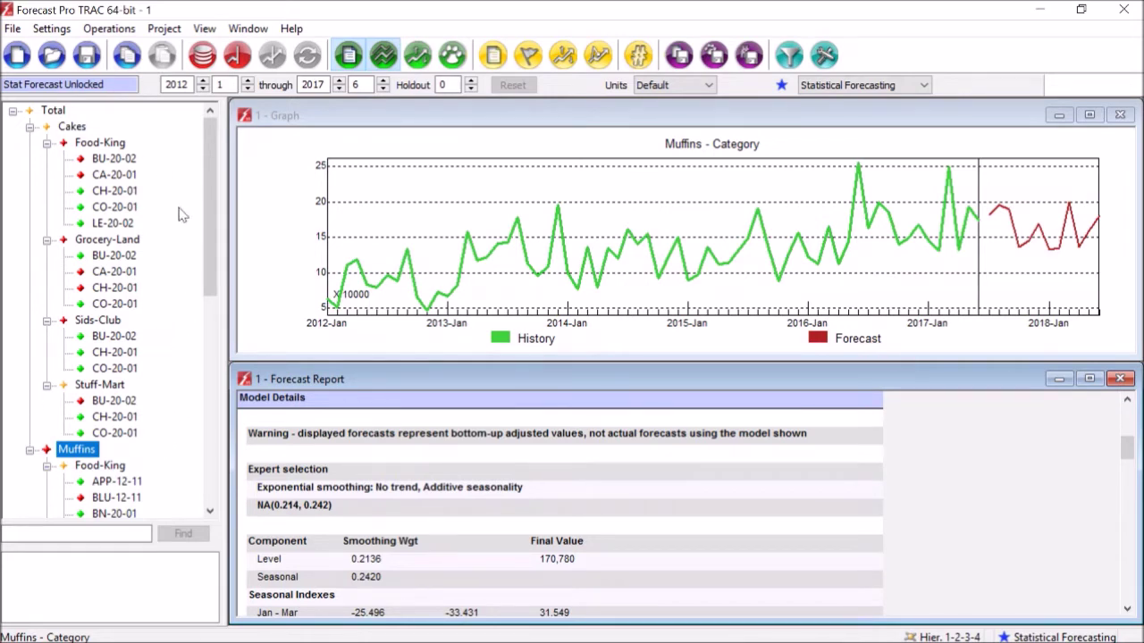
left_click(62, 129)
left_click(78, 149)
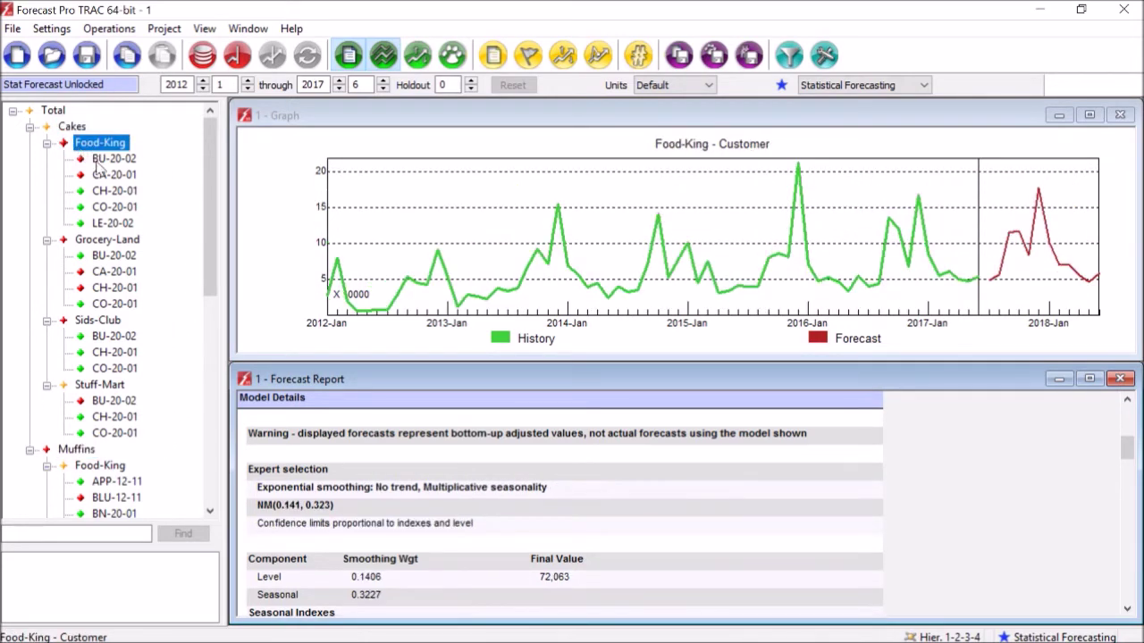
left_click(96, 161)
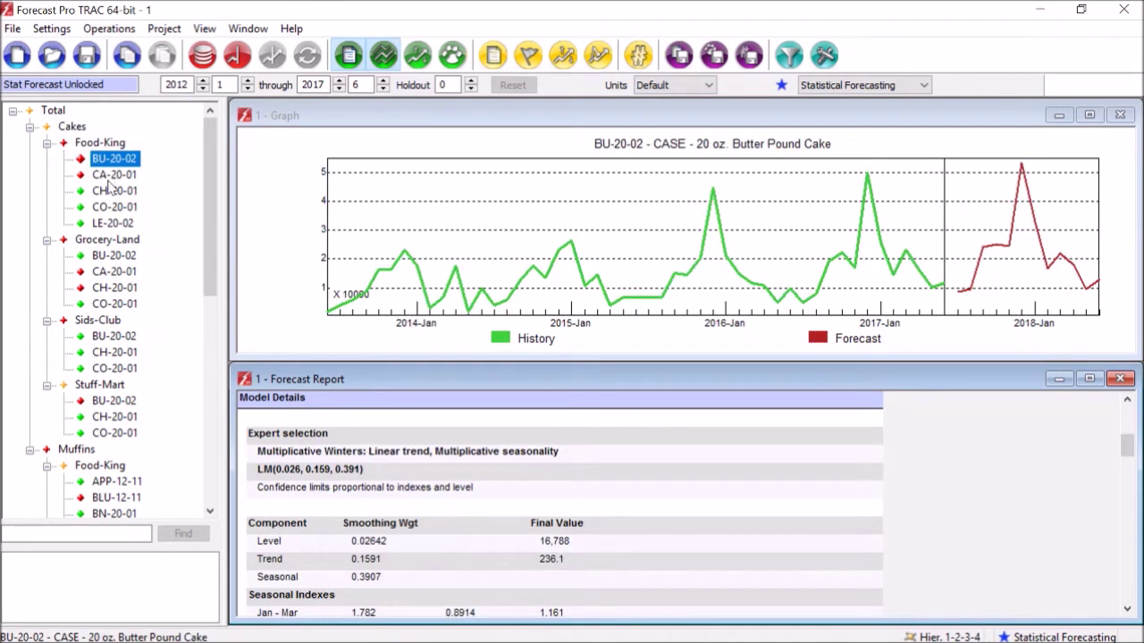
left_click(109, 176)
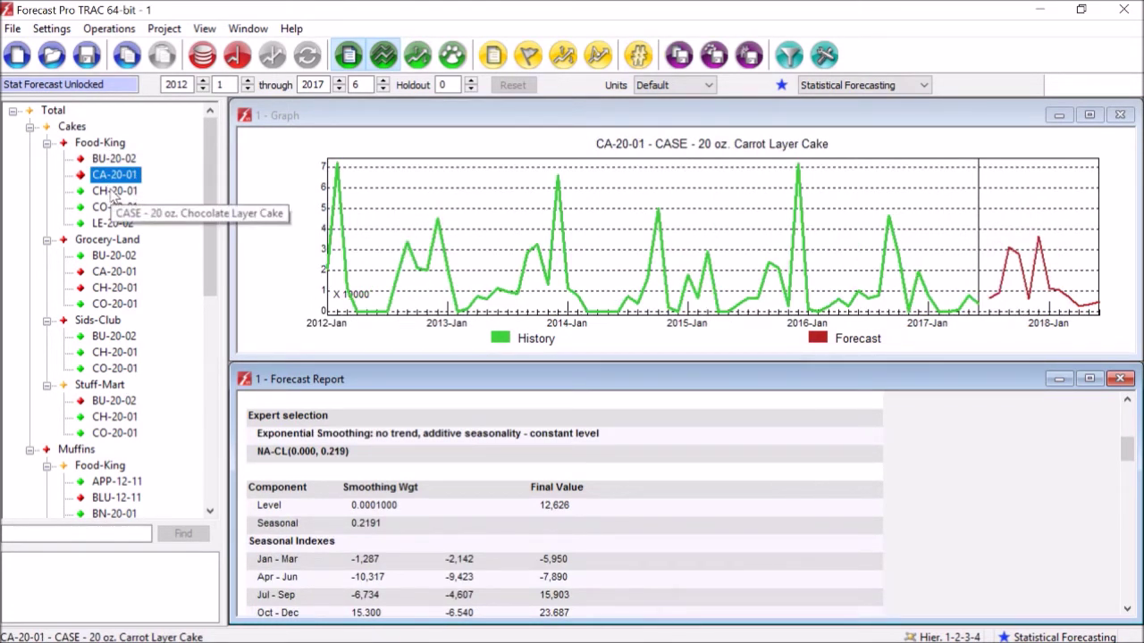
- Apply the Overrides & Adjustments view, total the override rows, and inspect July Management's =AVERAGE(OVR1,OVR2)
left_click(846, 87)
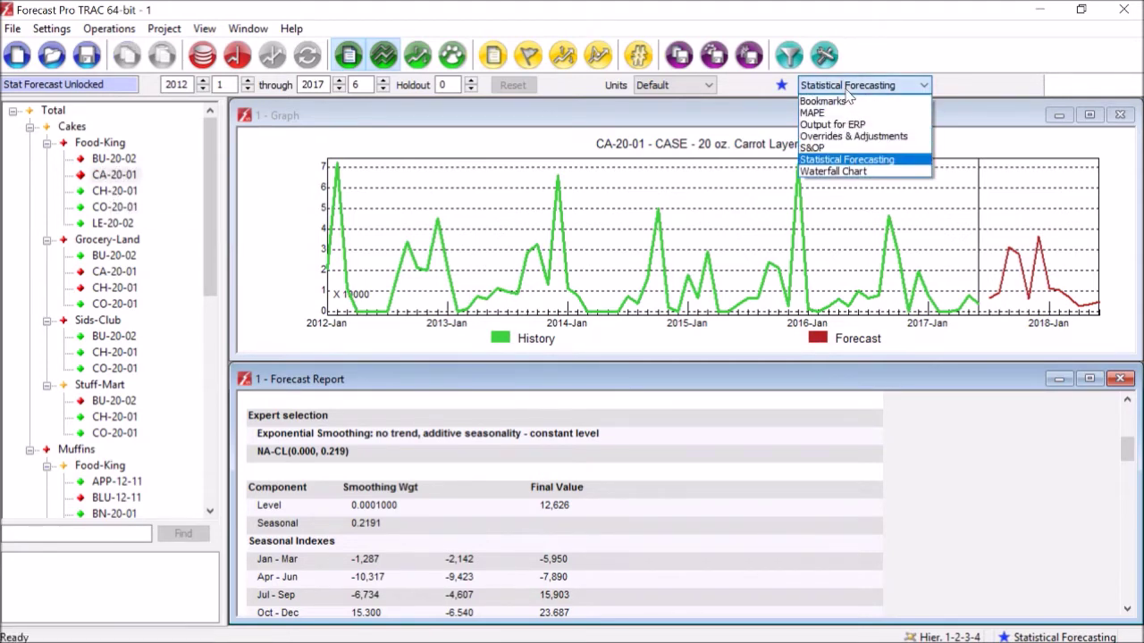
left_click(833, 136)
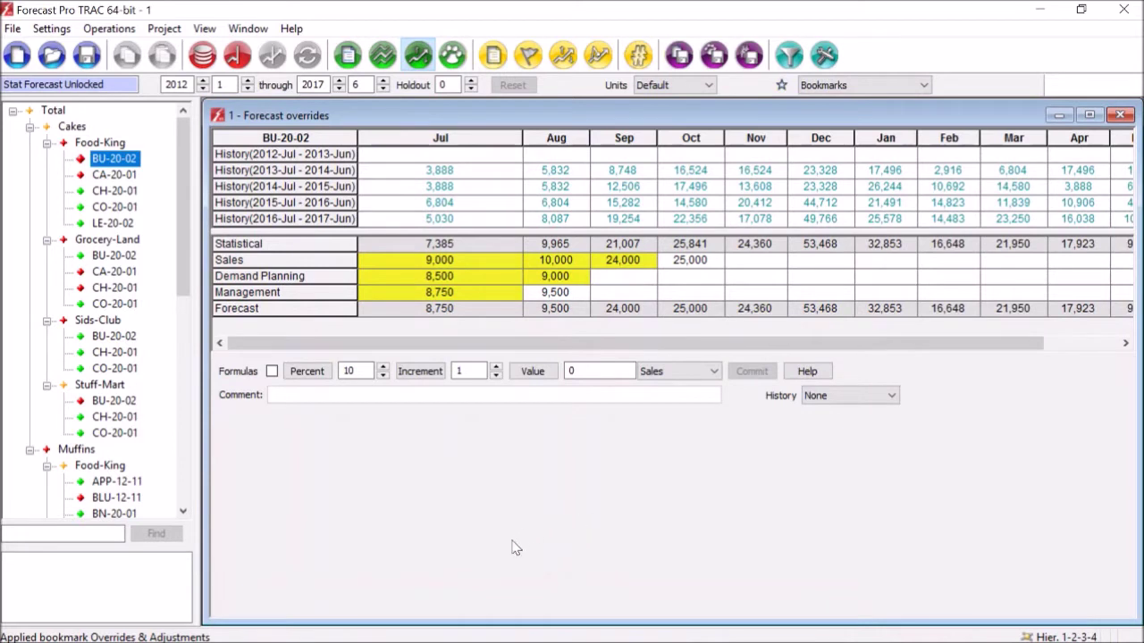
left_click(297, 261)
left_click(297, 276)
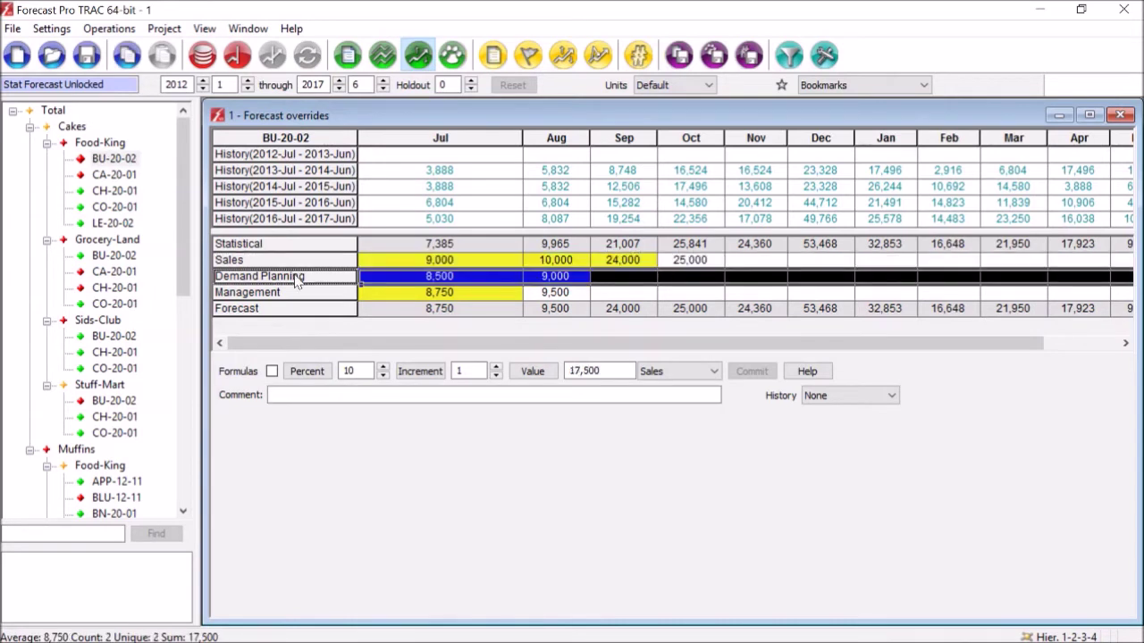
left_click(291, 293)
left_click(293, 310)
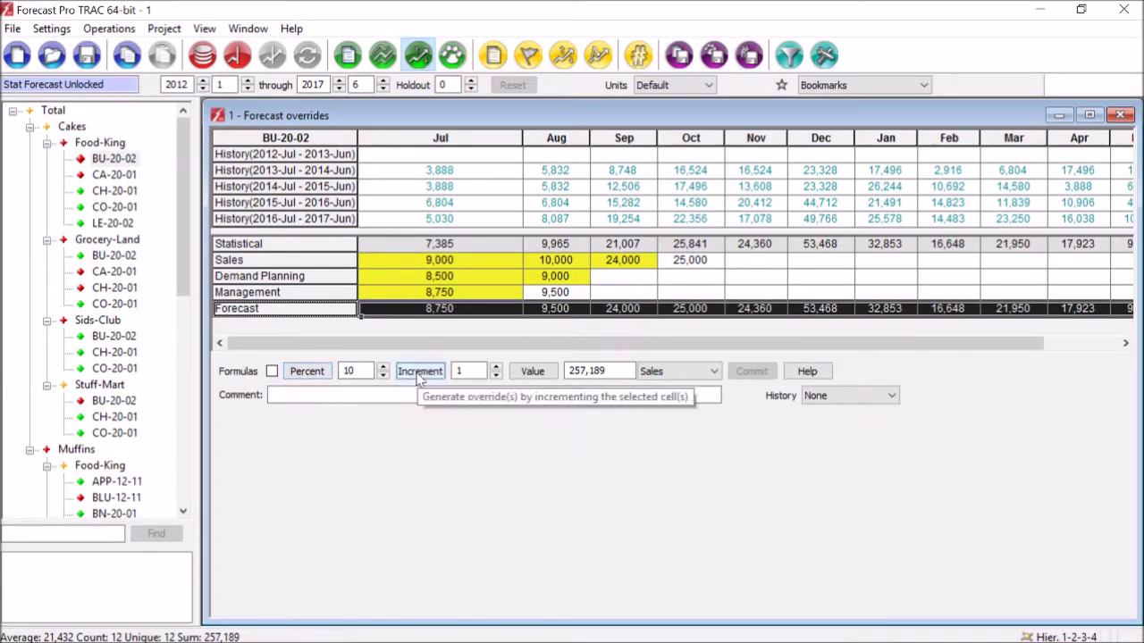
left_click(677, 265)
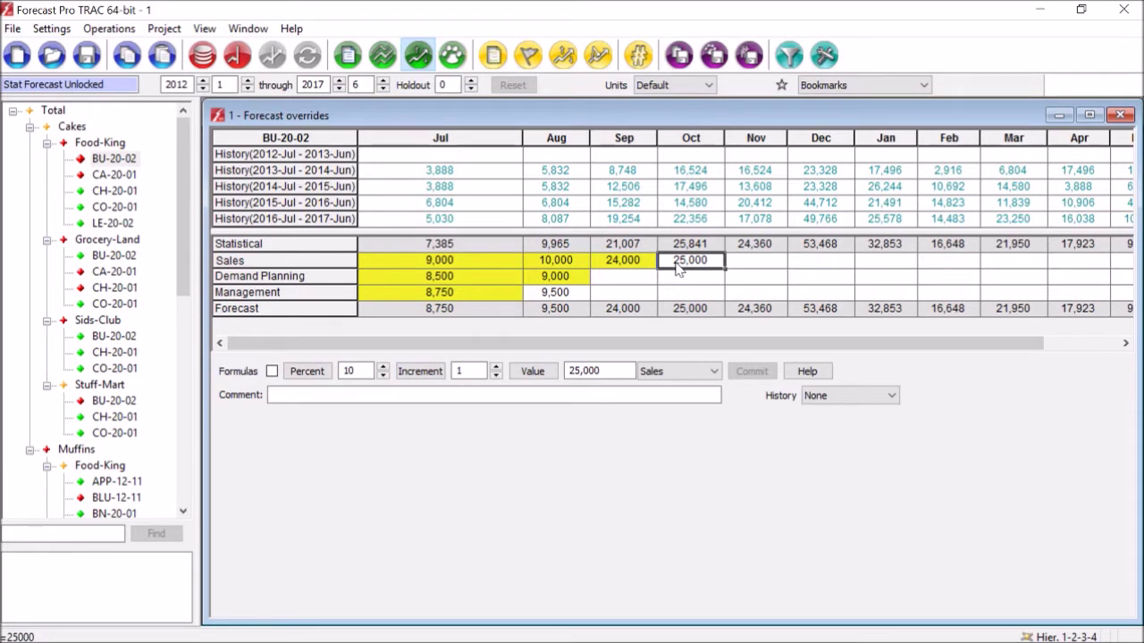
left_click(474, 296)
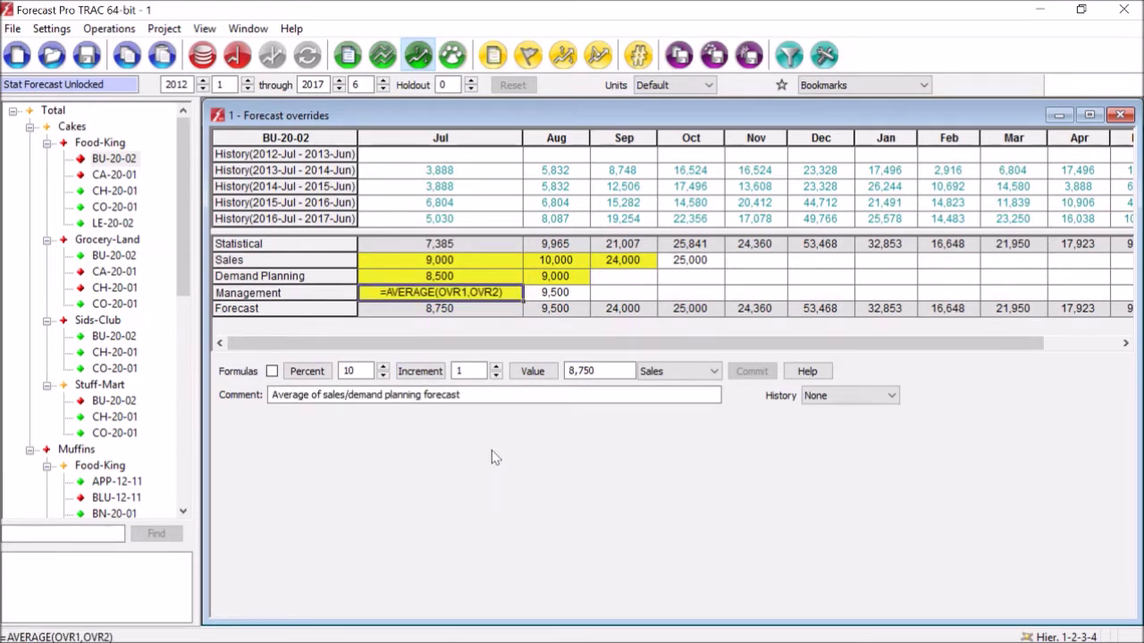
- Read the Management override comment and total the Sales, Demand Planning and Management rows
left_click(517, 397)
left_click(530, 401)
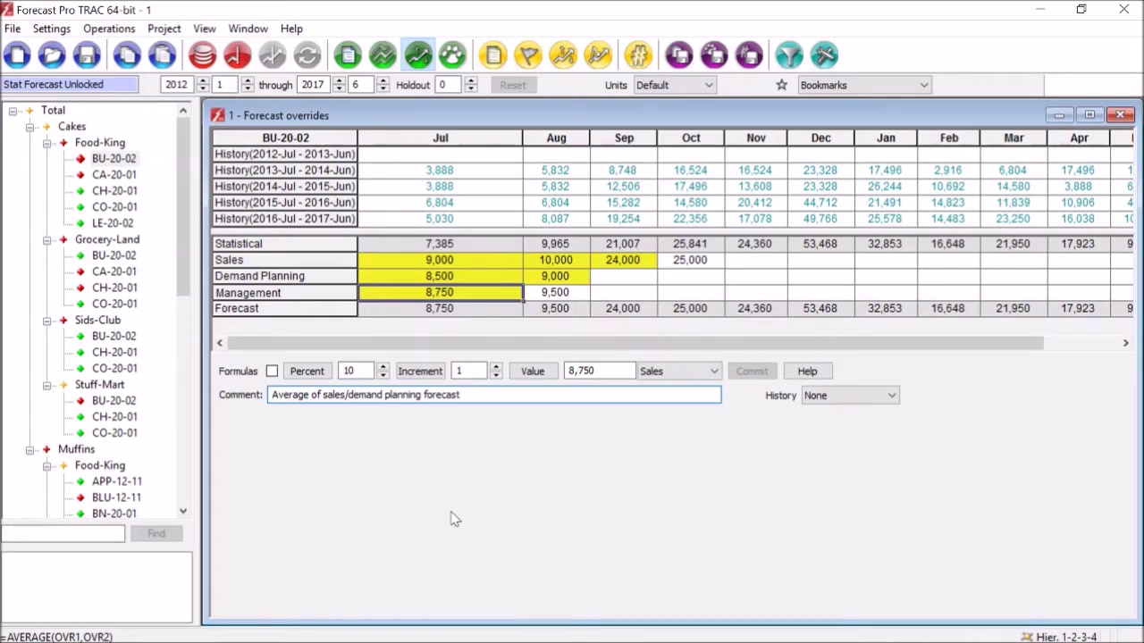
left_click(317, 261)
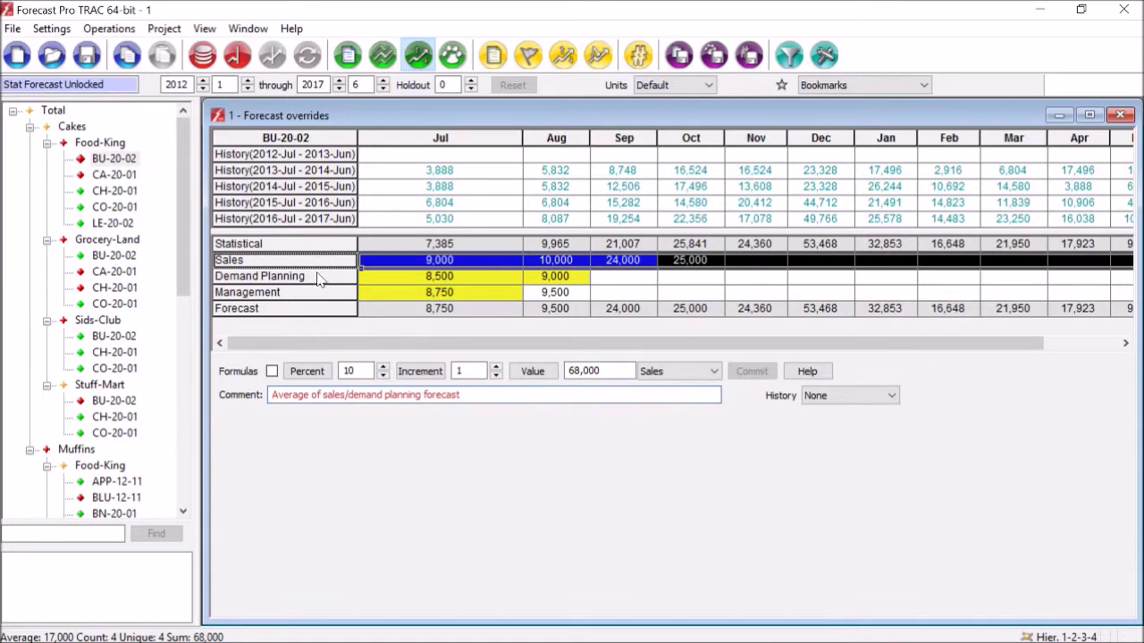
left_click(319, 277)
left_click(320, 293)
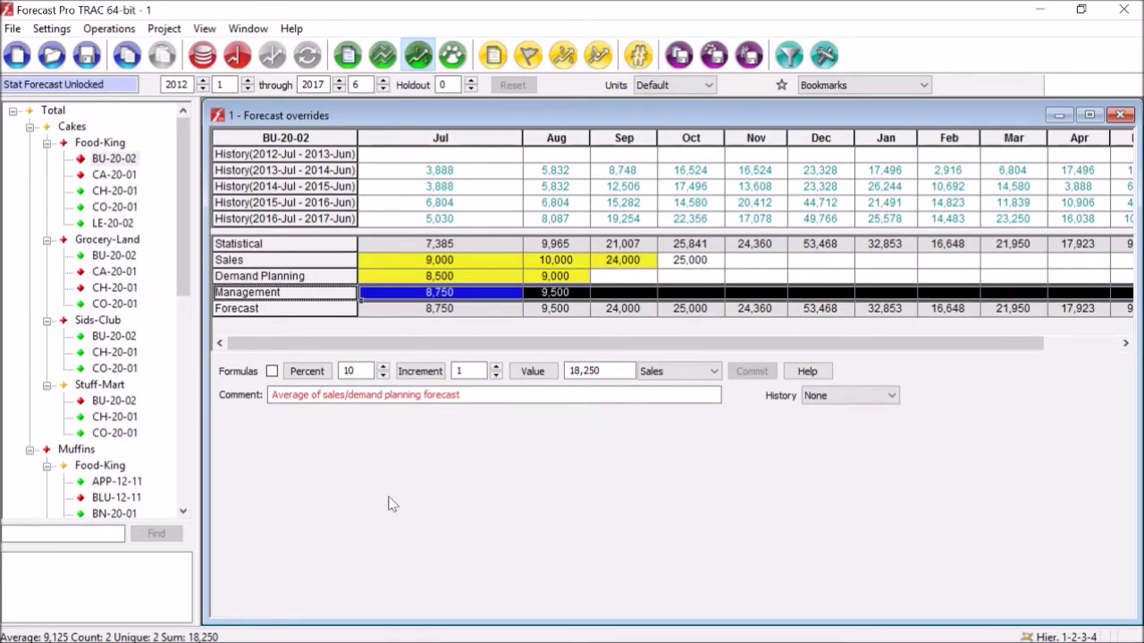
- Step through the Food-King, Cakes and Total override grids, ending on Cakes
left_click(82, 149)
key("Up")
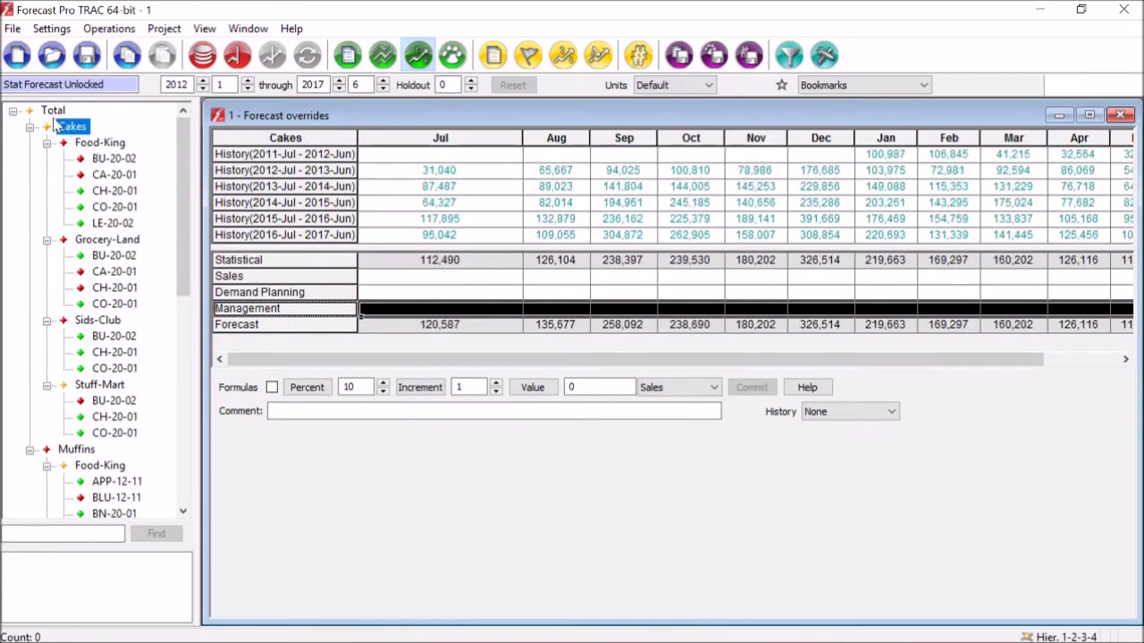
key("Up")
key("Down")
key("Down")
key("Down")
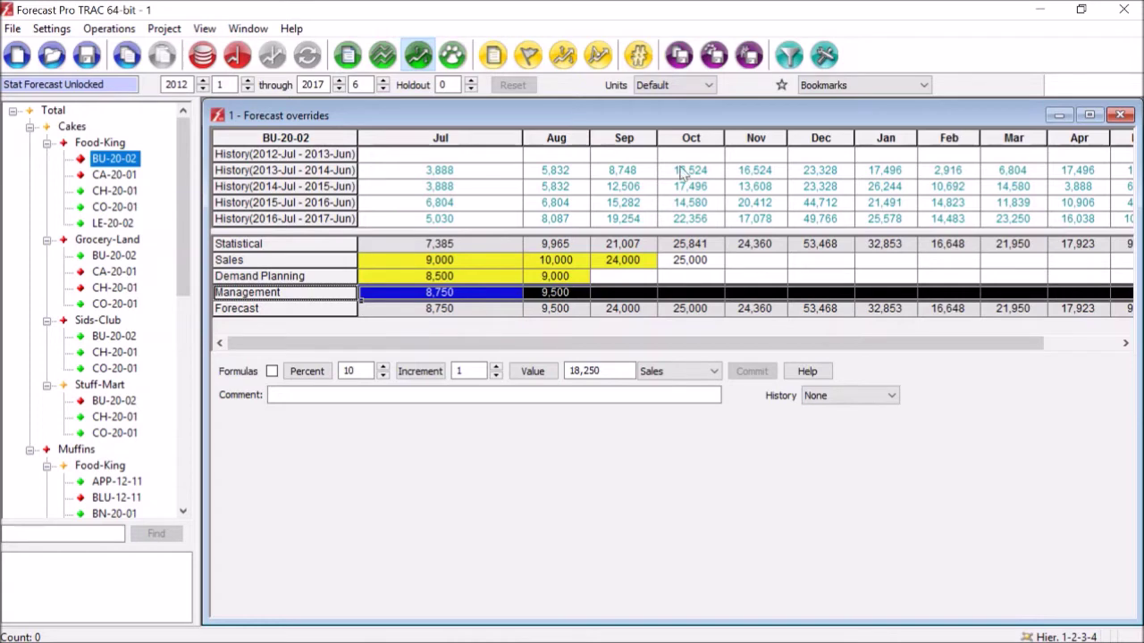
- In the S&OP view, confirm The Gap's Jul formula is Forecast minus Marketing View, then apply Waterfall Chart
left_click(870, 85)
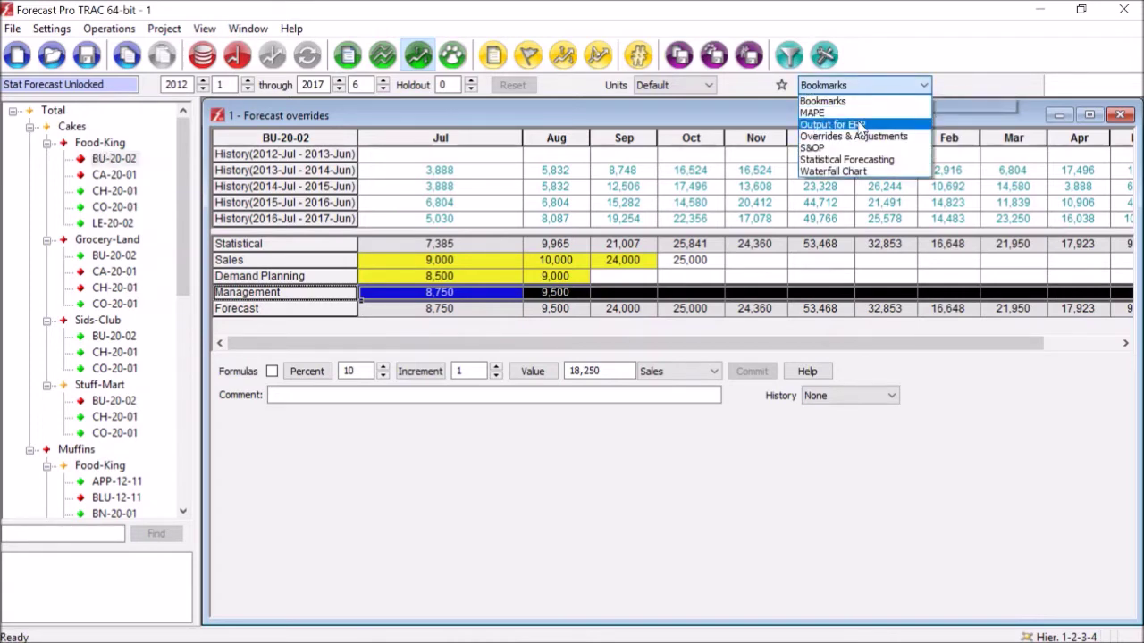
left_click(849, 148)
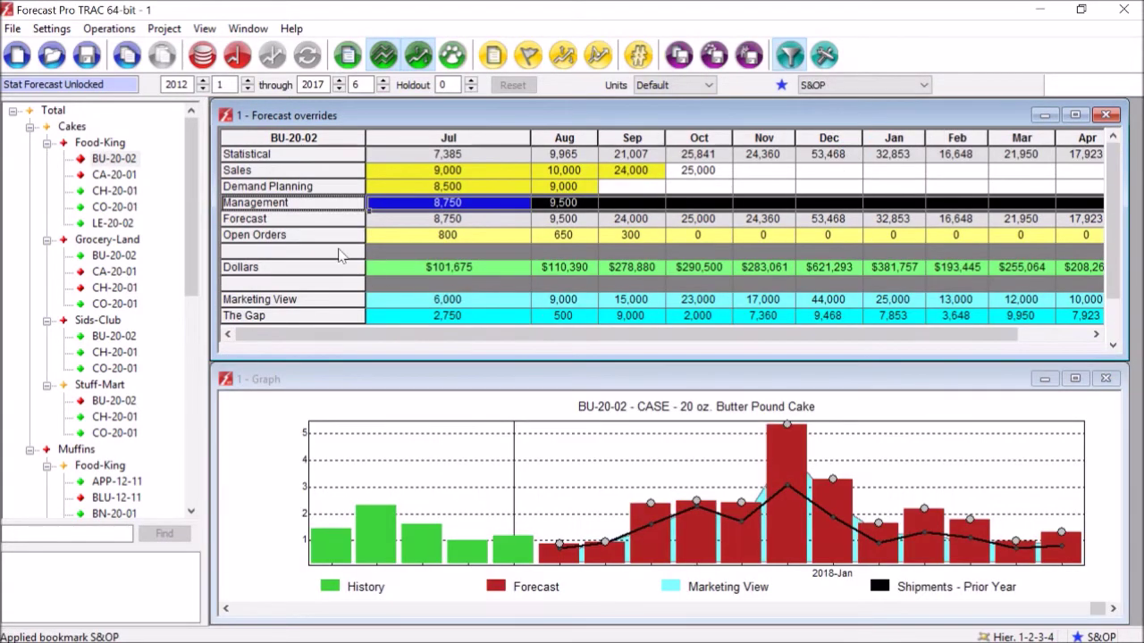
left_click(340, 270)
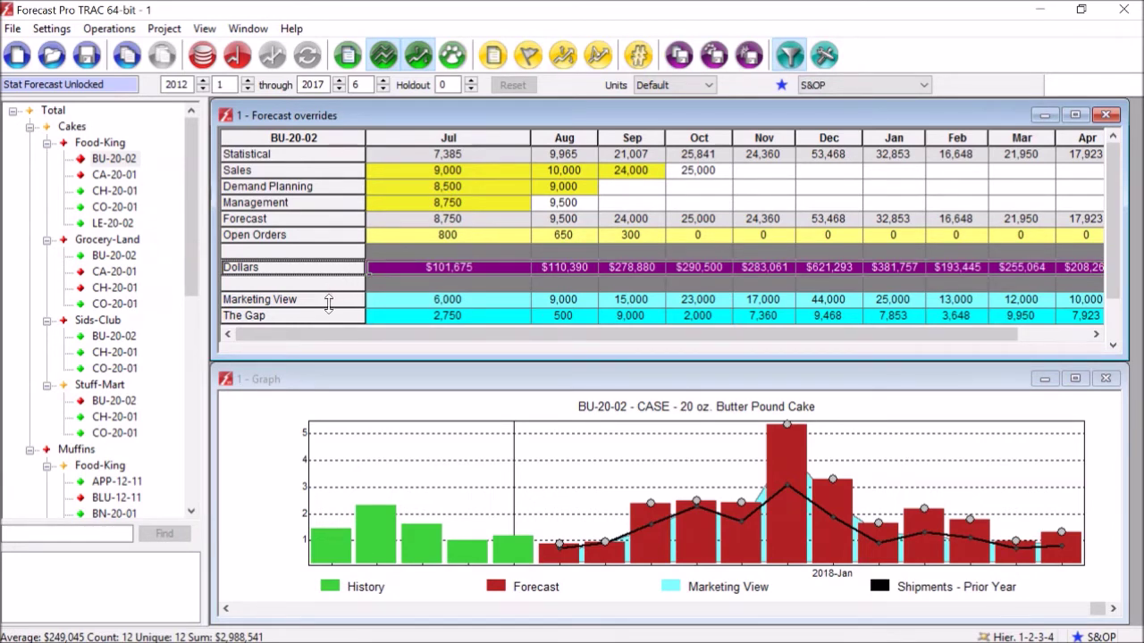
left_click(335, 306)
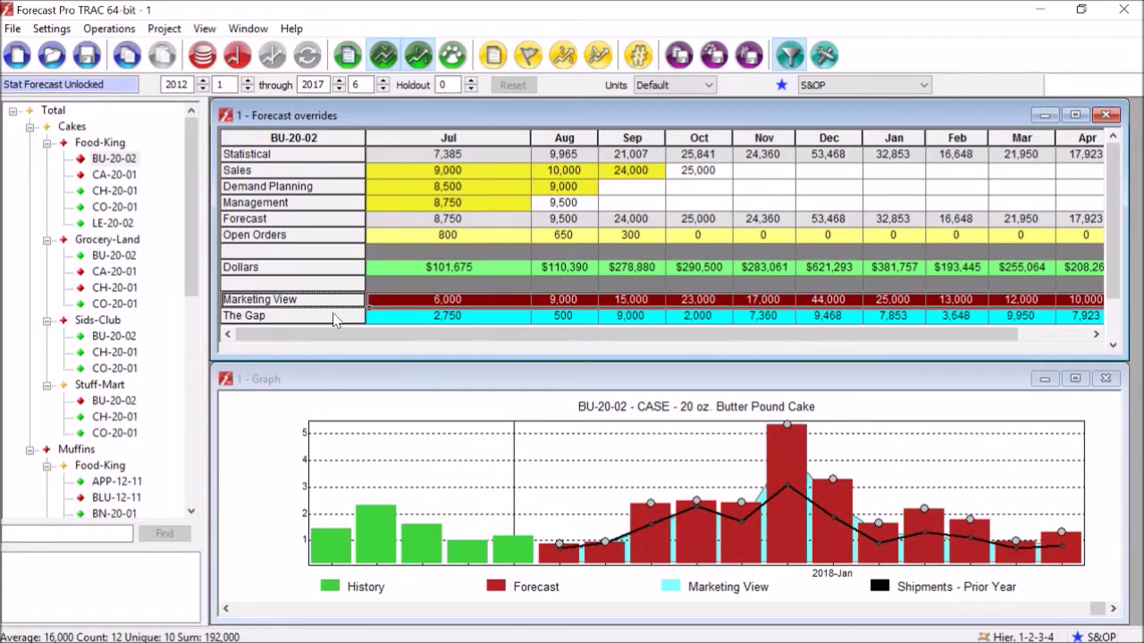
left_click(335, 318)
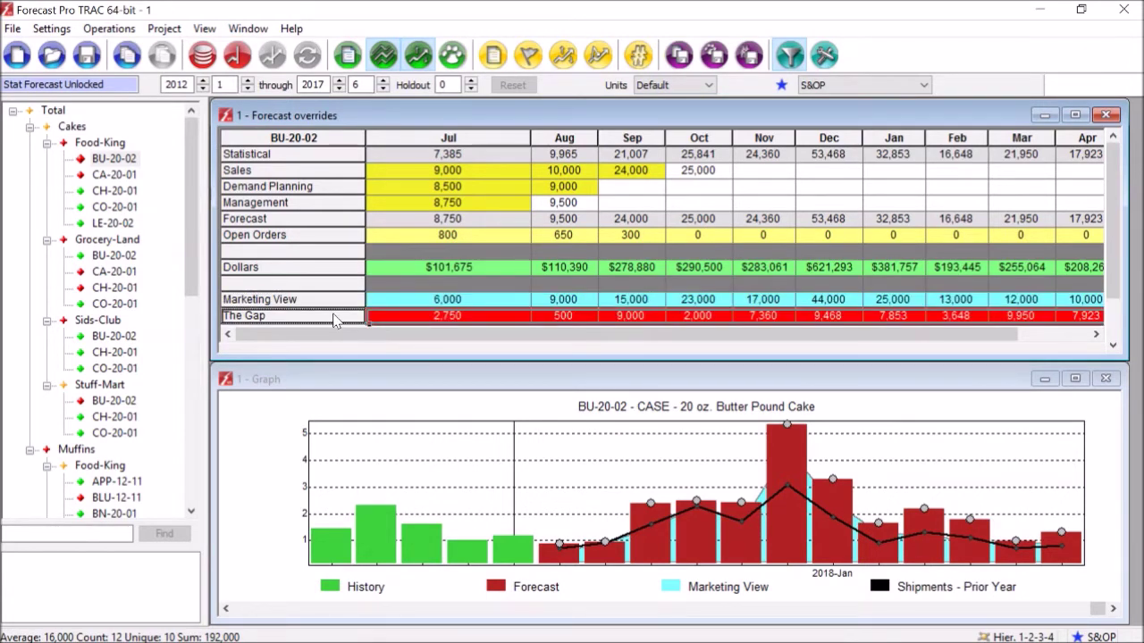
left_click(326, 300)
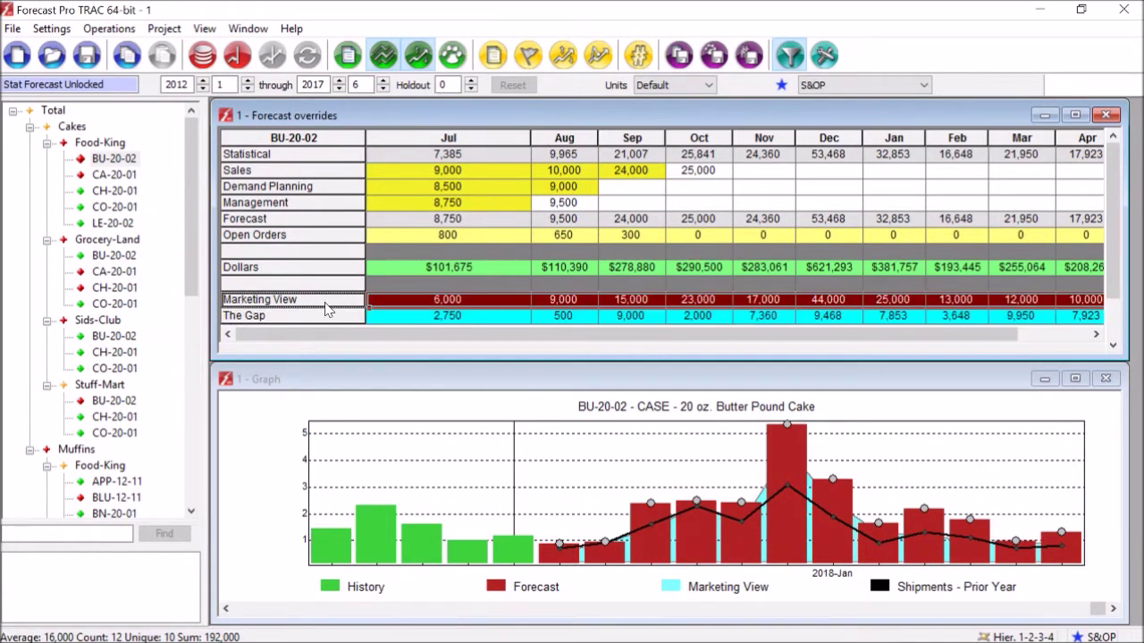
left_click(320, 239)
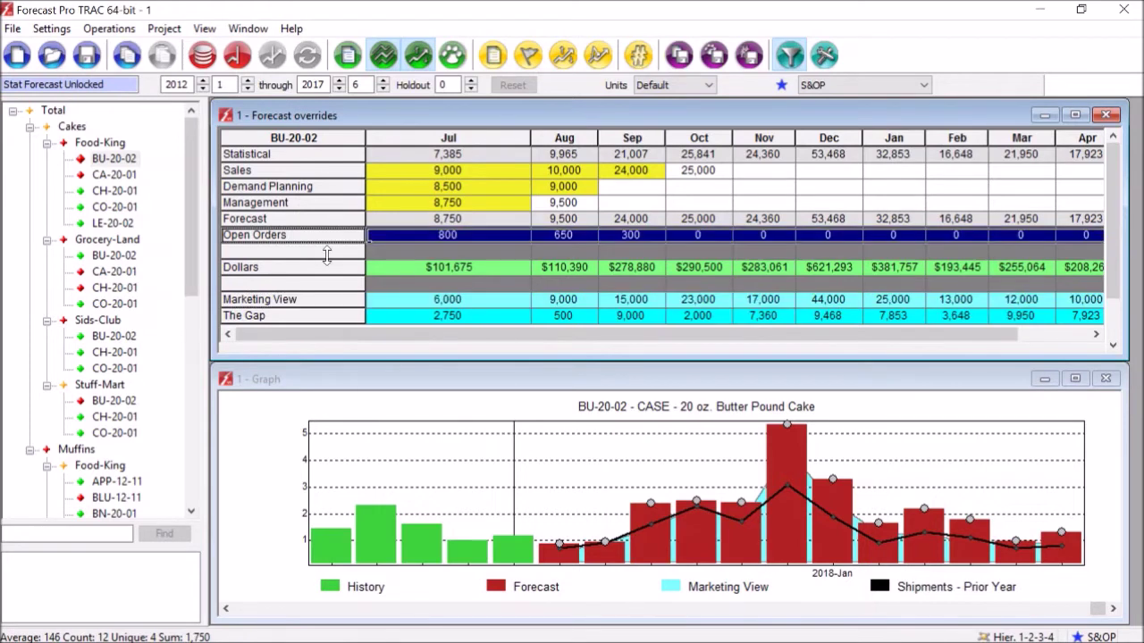
left_click(396, 317)
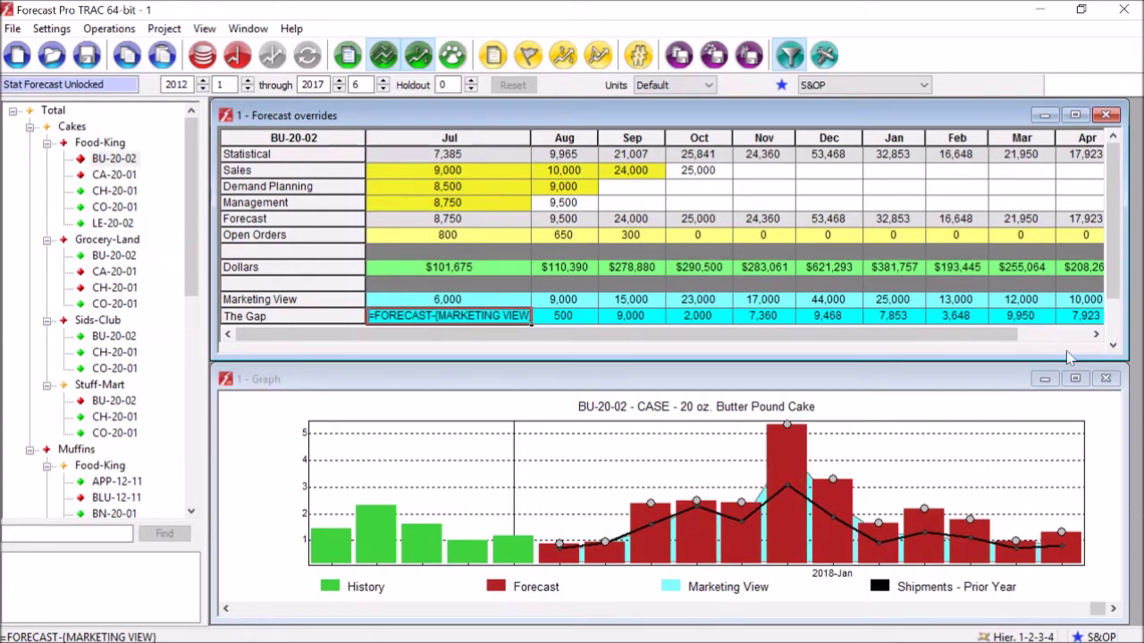
left_click(902, 84)
left_click(833, 171)
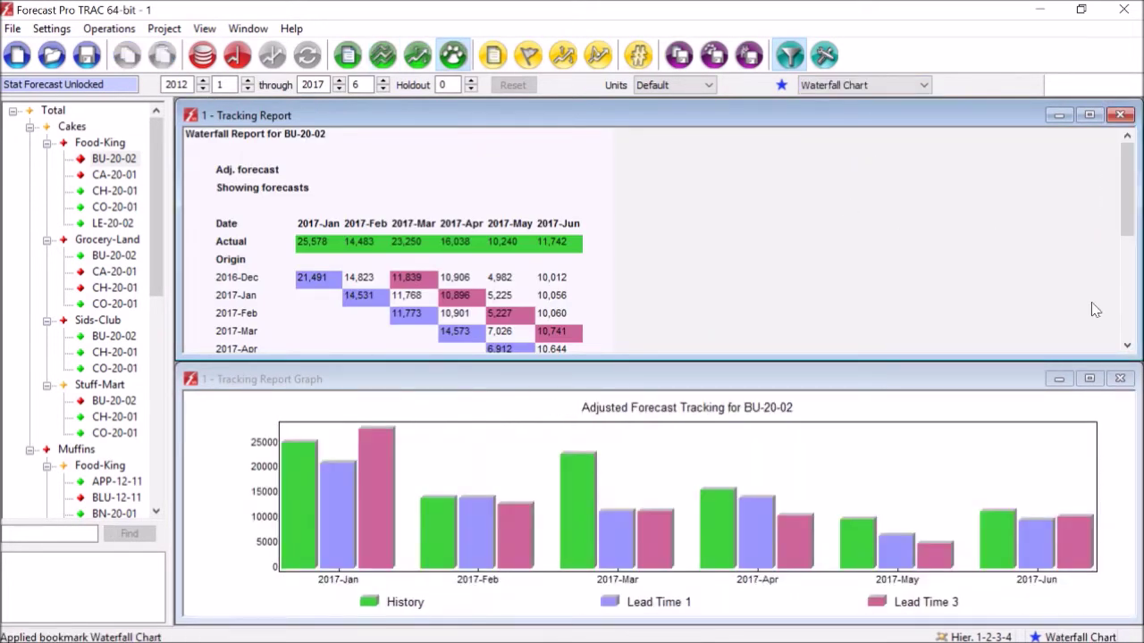
- Close the tracking report graph and show the waterfall report for Total
left_click(1122, 380)
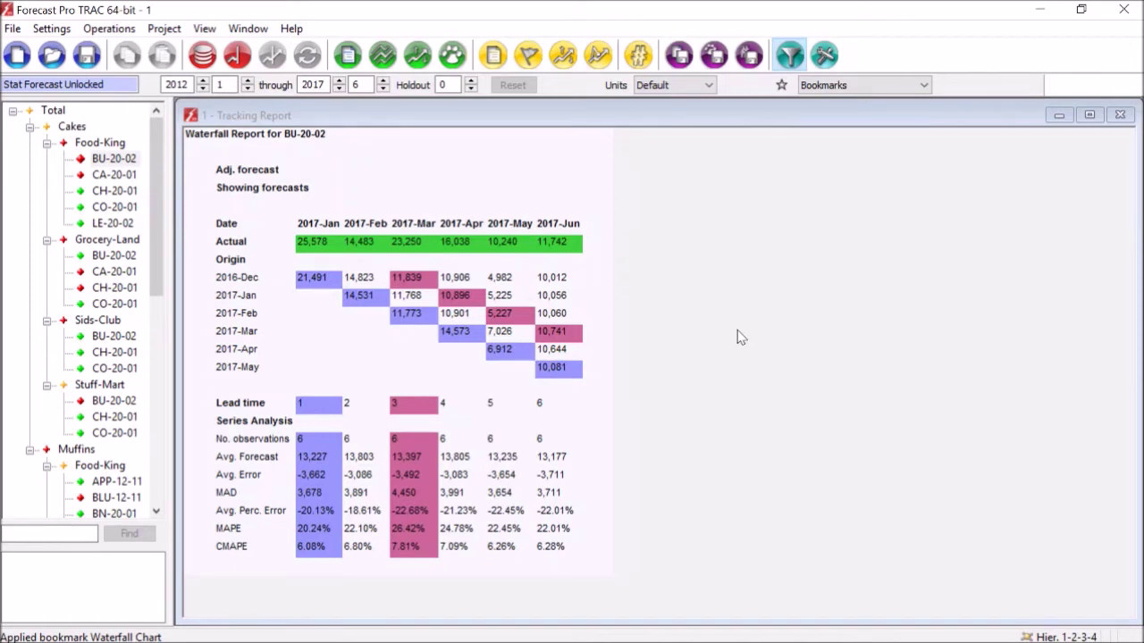
left_click_drag(319, 246, 465, 282)
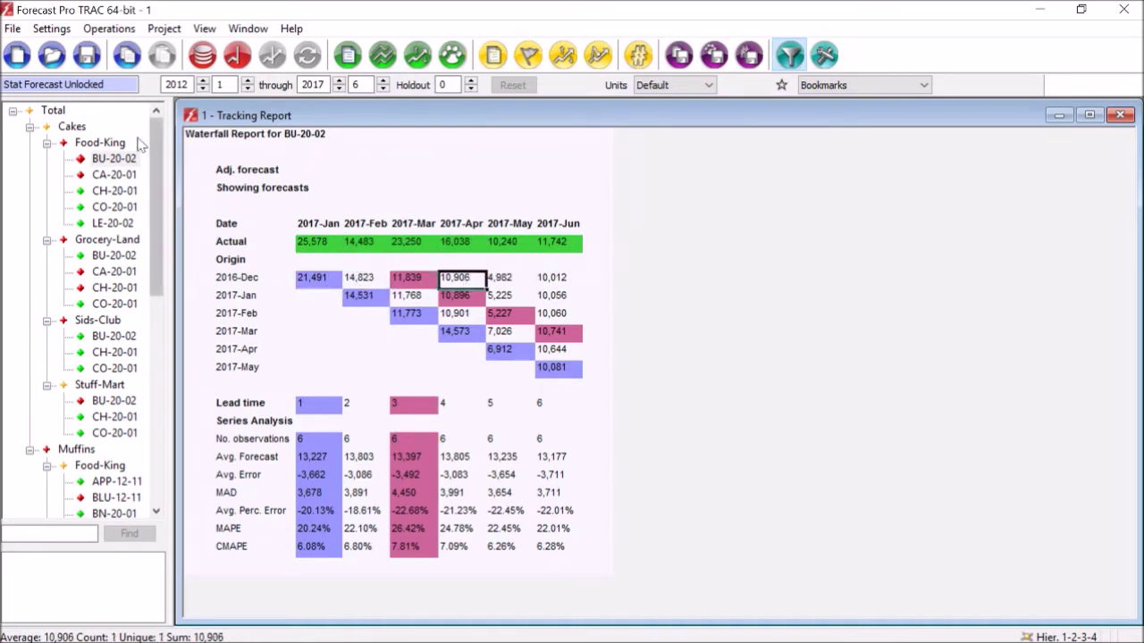
left_click(101, 143)
left_click(72, 126)
left_click(54, 111)
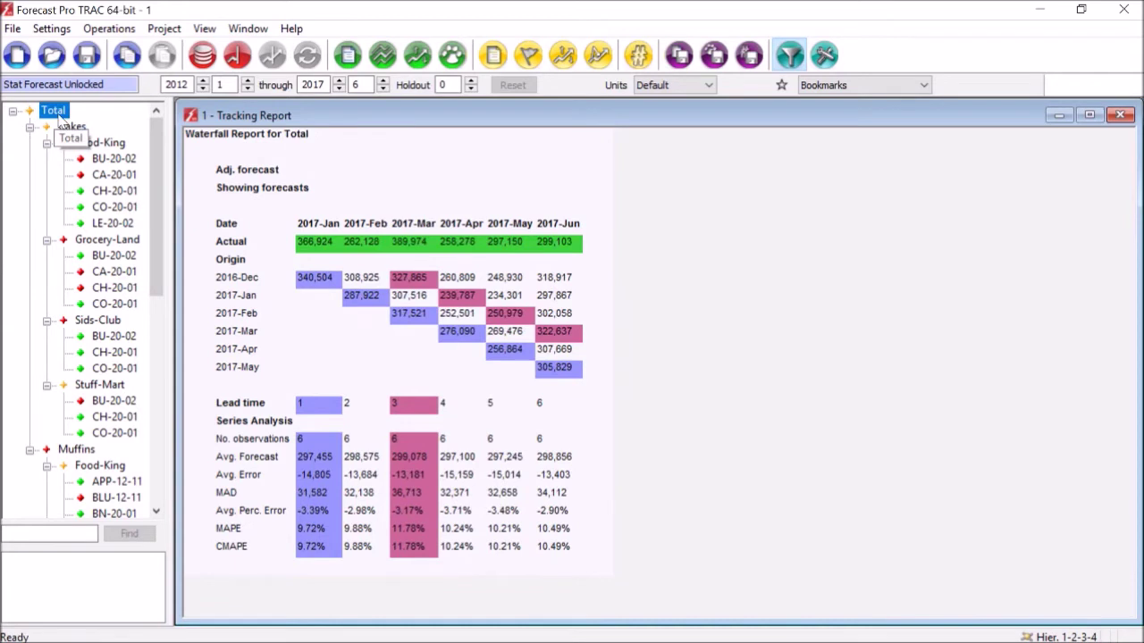
- Inspect Total's 2017-Jan MAPE, average percent error and MAD values
left_click_drag(237, 533, 304, 534)
left_click(315, 531)
left_click(328, 512)
left_click(325, 493)
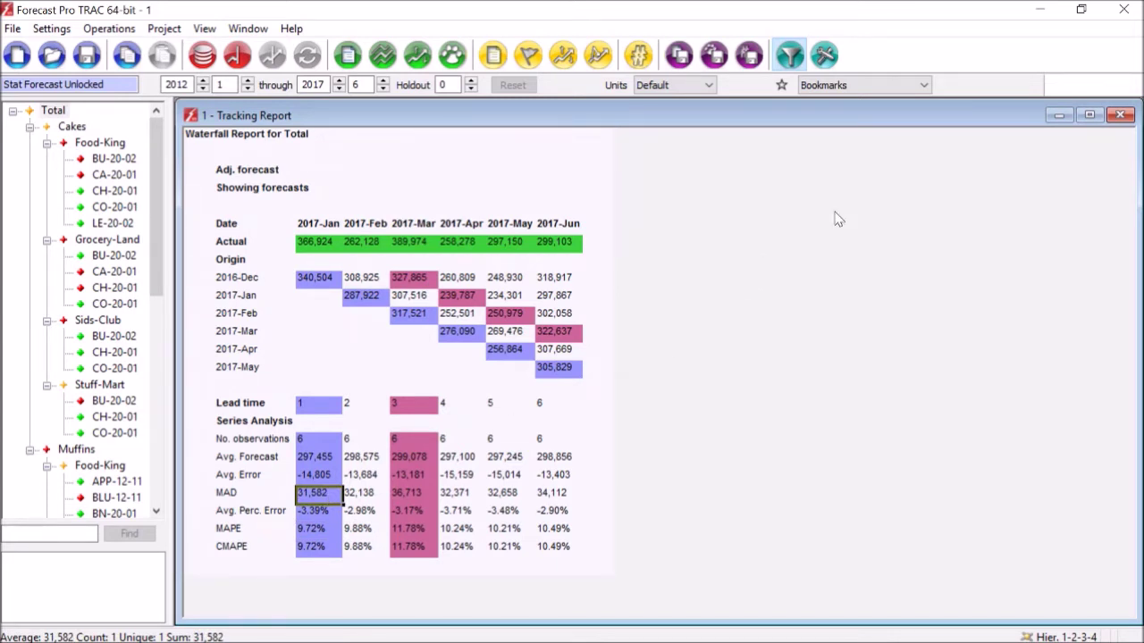
left_click(831, 85)
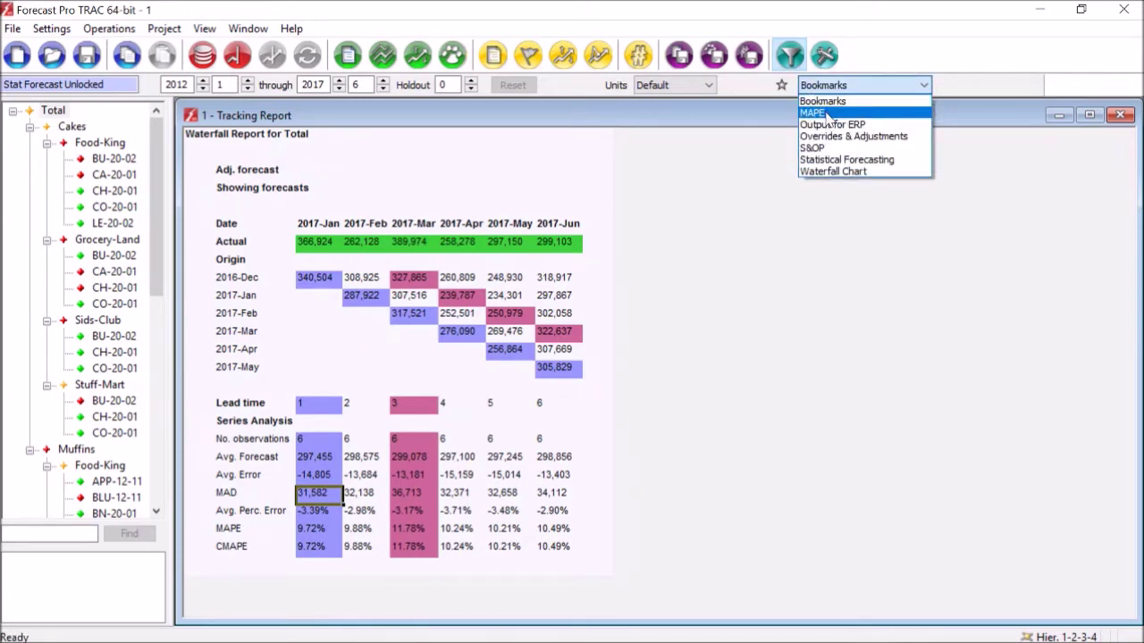
- Apply the MAPE exception report and select the four highest MAPE values
left_click(828, 114)
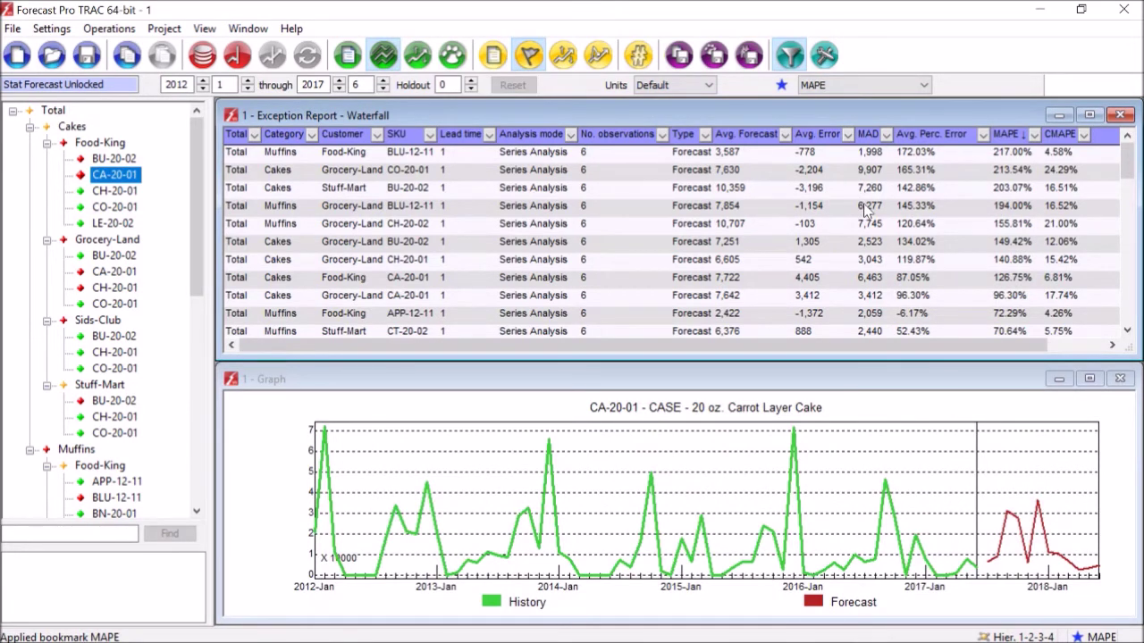
left_click_drag(720, 152, 1006, 140)
left_click(1006, 141)
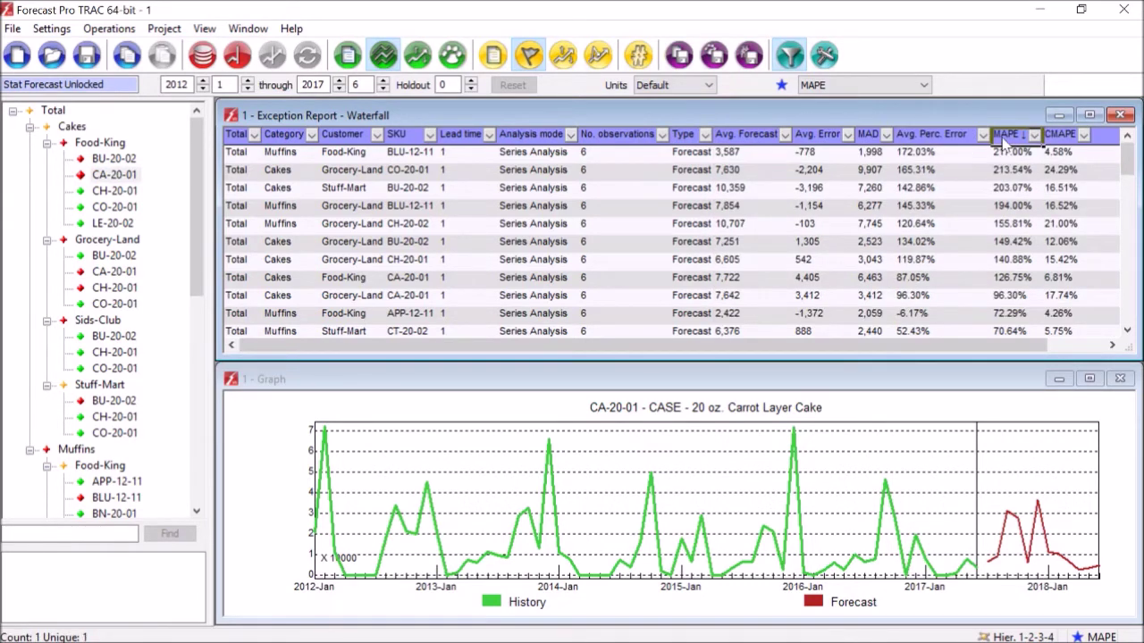
left_click_drag(1005, 140, 1017, 333)
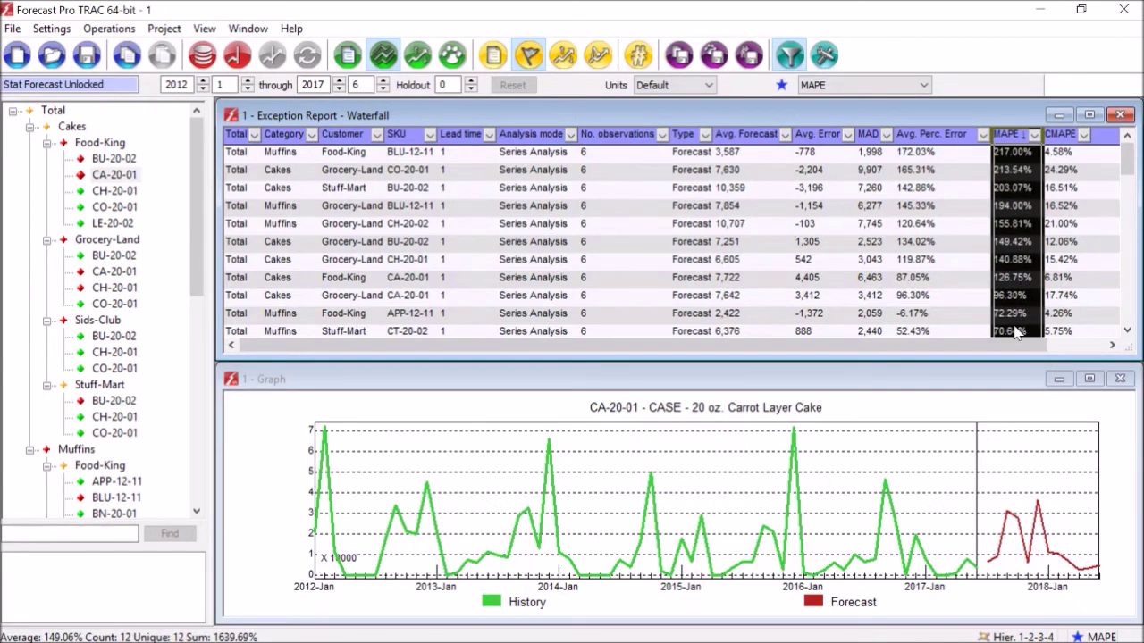
- Graph the second-highest MAPE item, then Stuff-Mart BU-20-02 and Grocery-Land BLU-12-11
left_click(1005, 175)
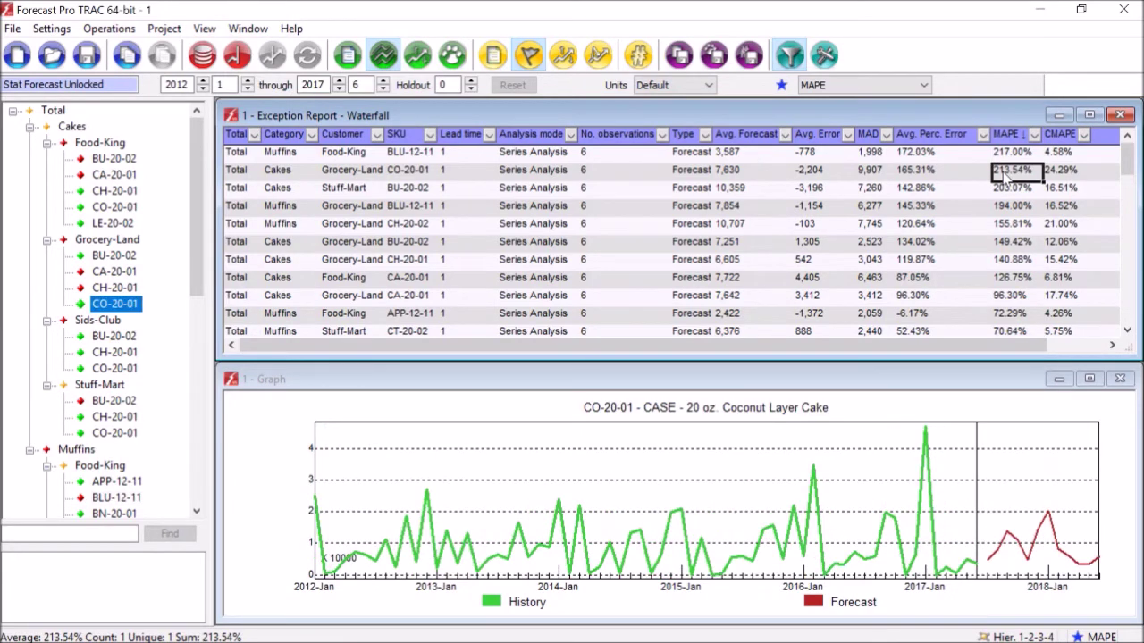
left_click(1005, 191)
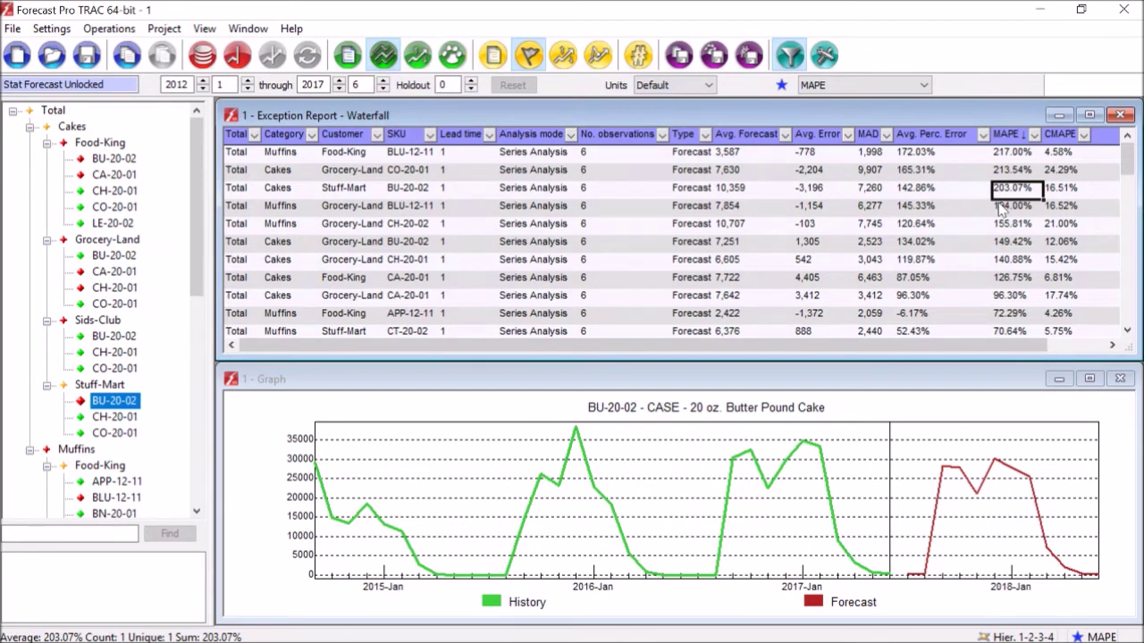
left_click(1002, 208)
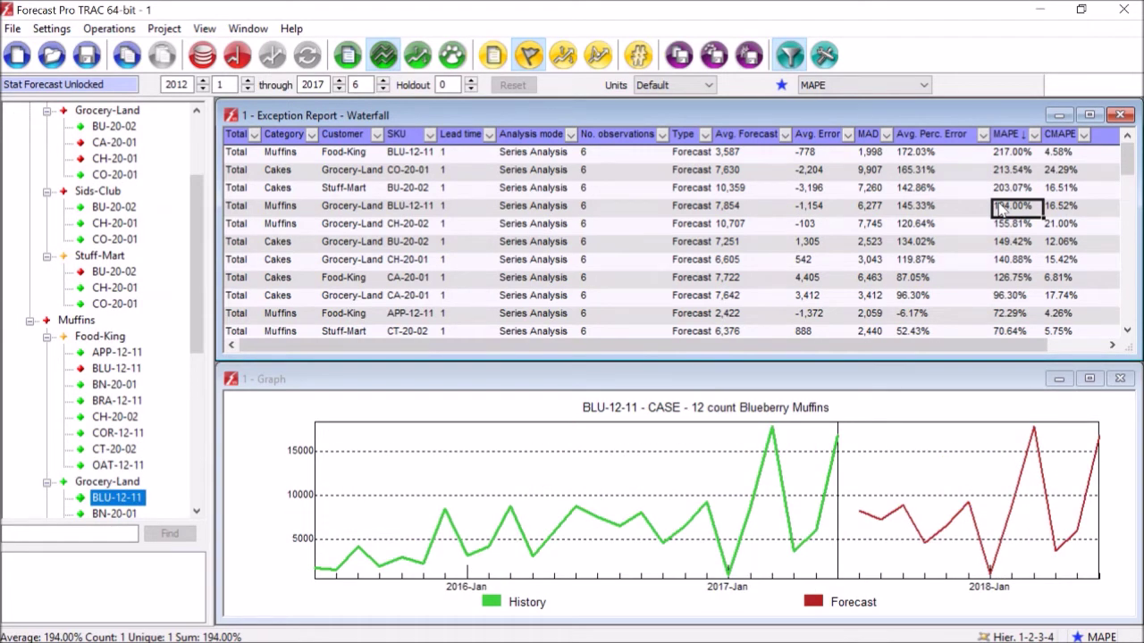
left_click(886, 87)
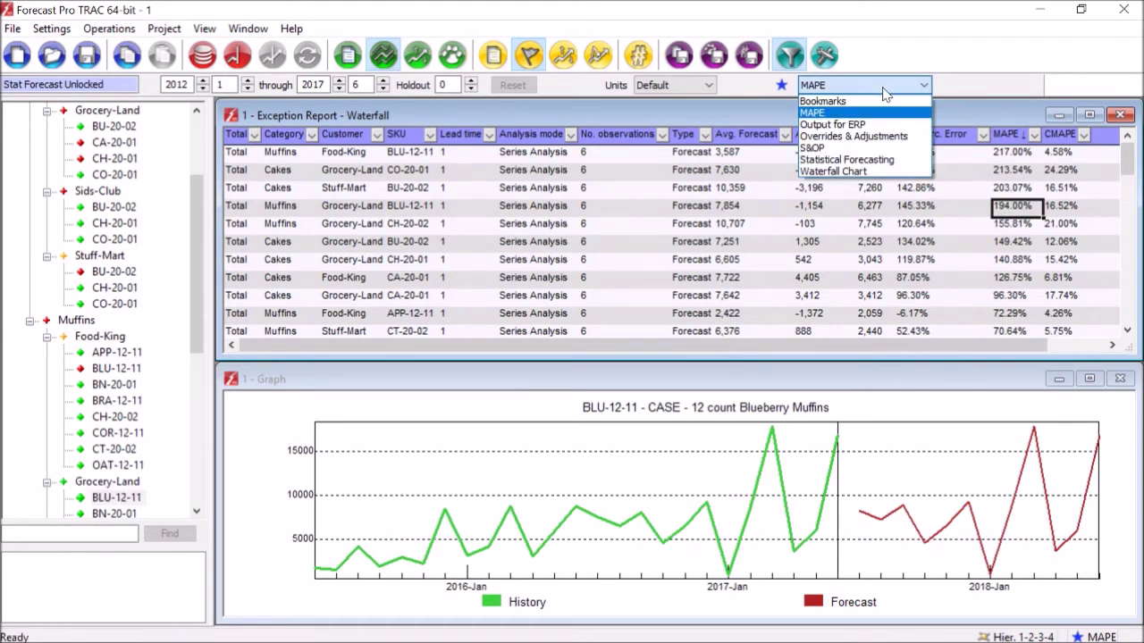
- Apply the Output for ERP view and bring up the Numeric Output table's context menu
left_click(880, 124)
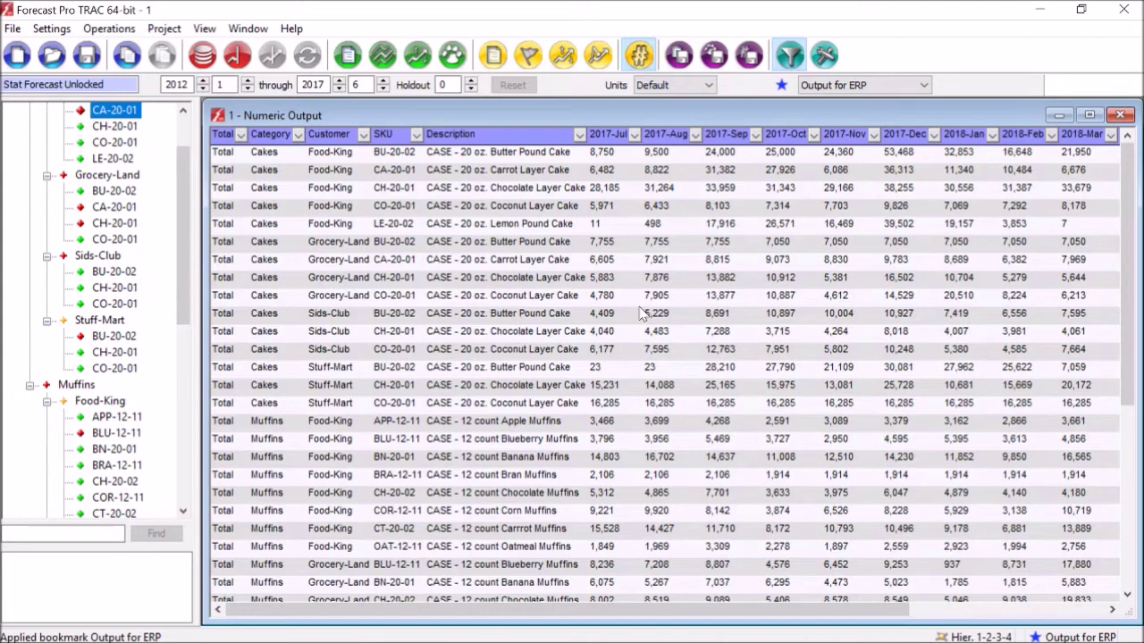
right_click(639, 313)
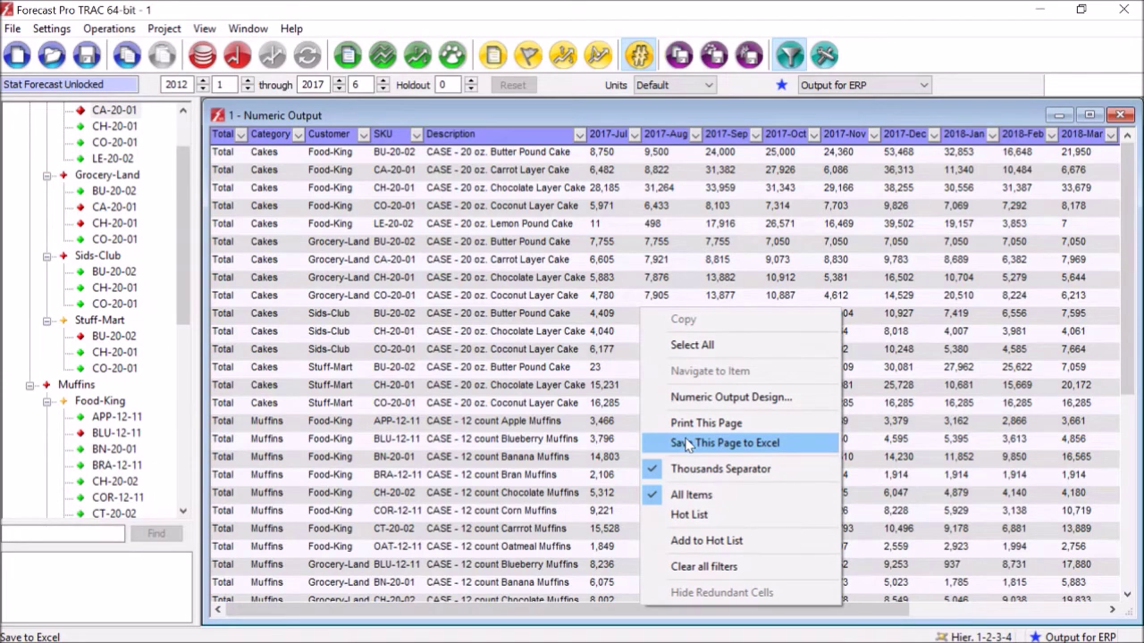
- Open Numeric Output Design and list the Data mode formats, currently set to xls
left_click(696, 399)
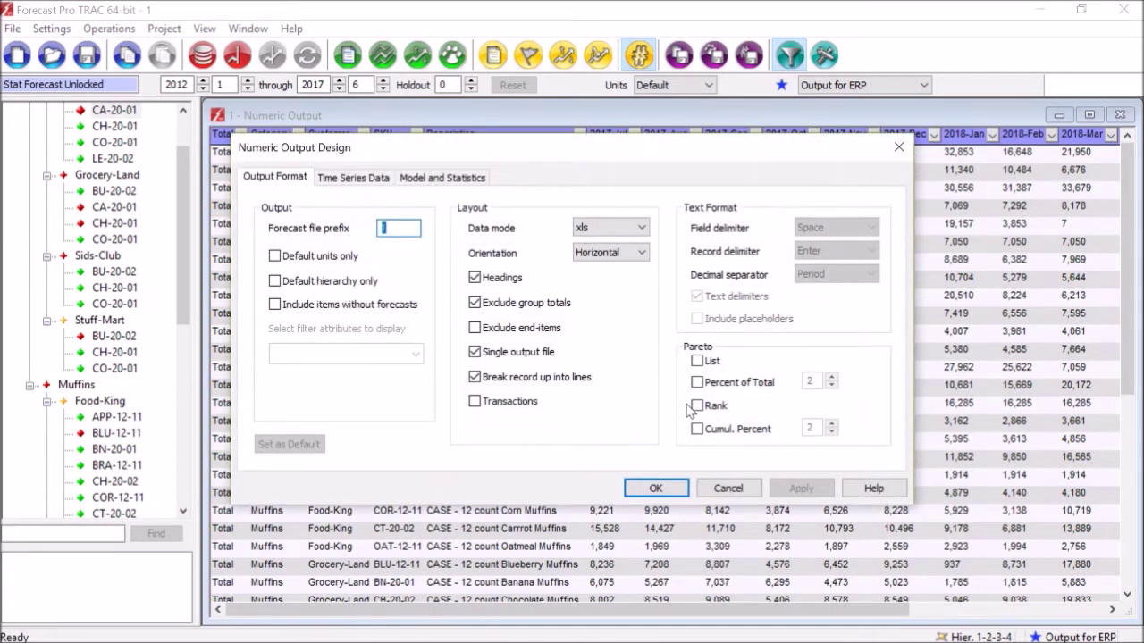
left_click(597, 234)
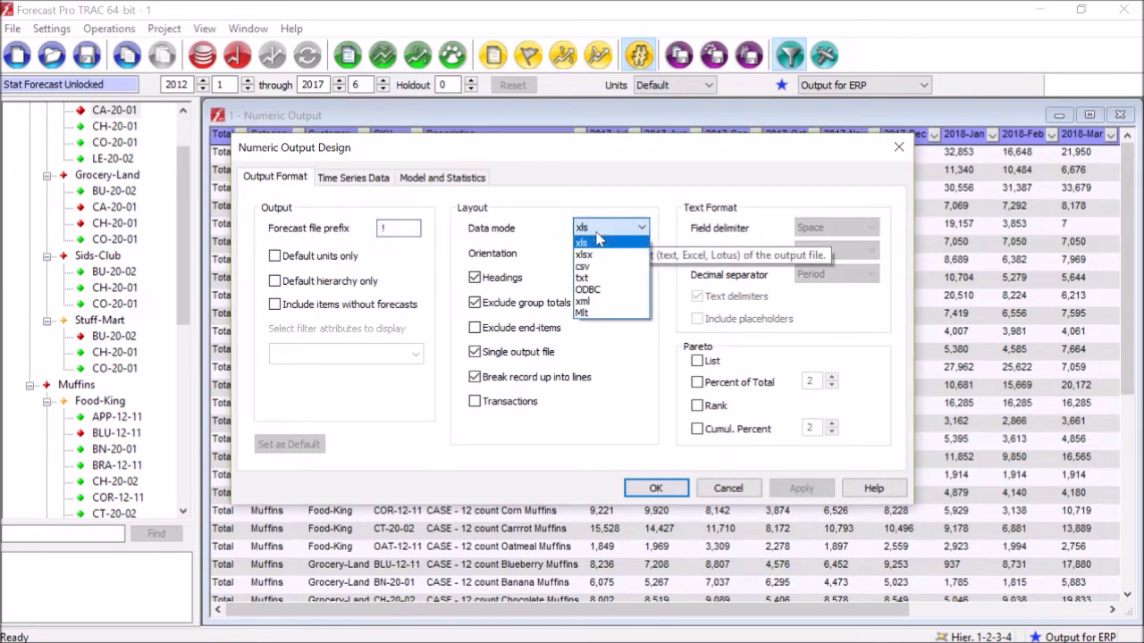